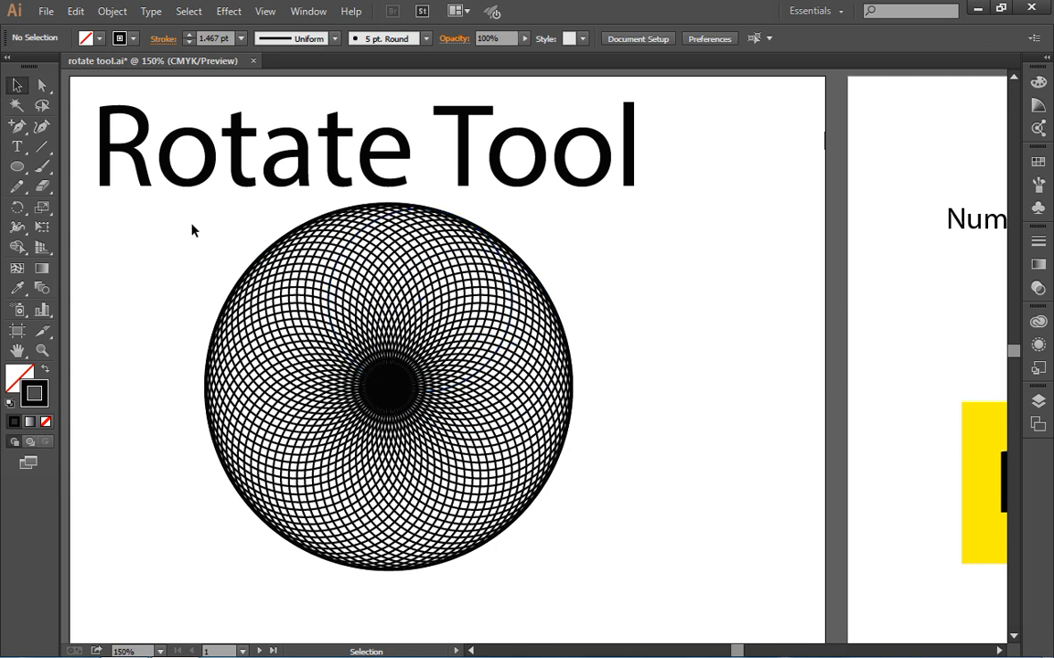
Delete the circular line pattern below the title and draw a tall, narrow ellipse in its place.
left_click_drag(164, 207, 597, 571)
key("Delete")
left_click(17, 167)
mouse_move(375, 239)
left_mouse_down()
mouse_move(404, 310)
mouse_move(436, 460)
mouse_move(428, 477)
left_mouse_up()
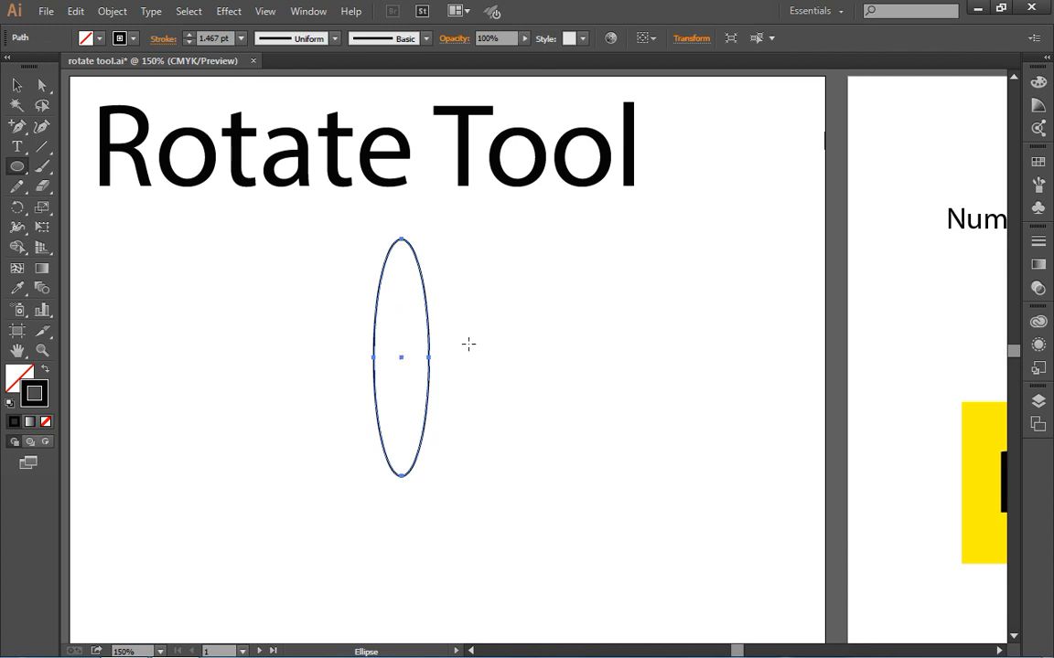
Rotate the ellipse freely about its own centre until it lies almost horizontal, sloping down to the right.
left_click(16, 85)
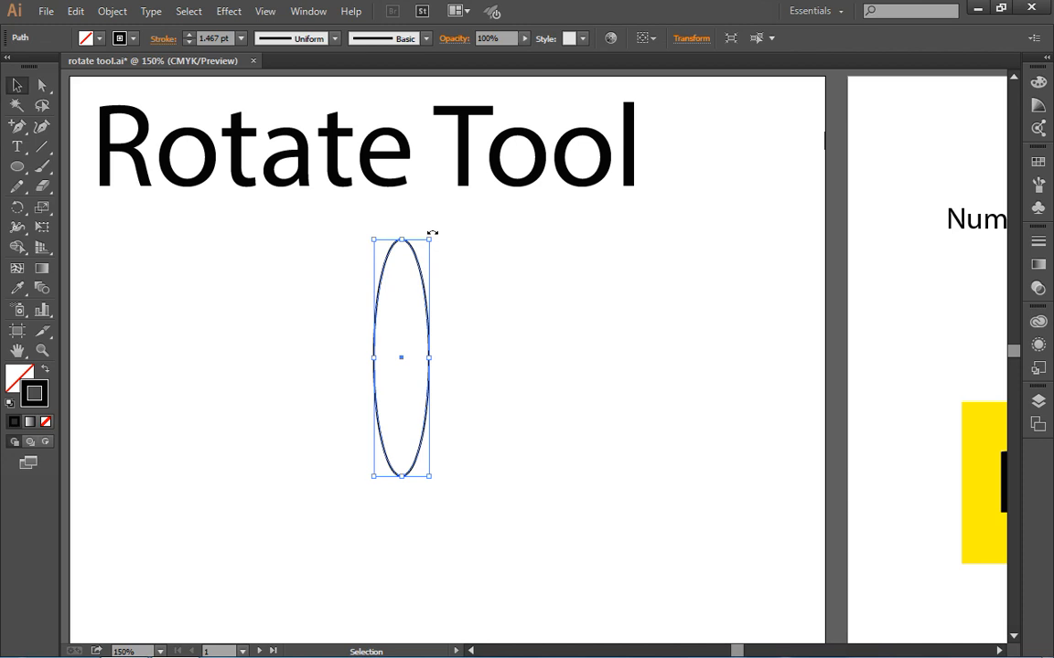
left_click_drag(432, 233, 499, 262)
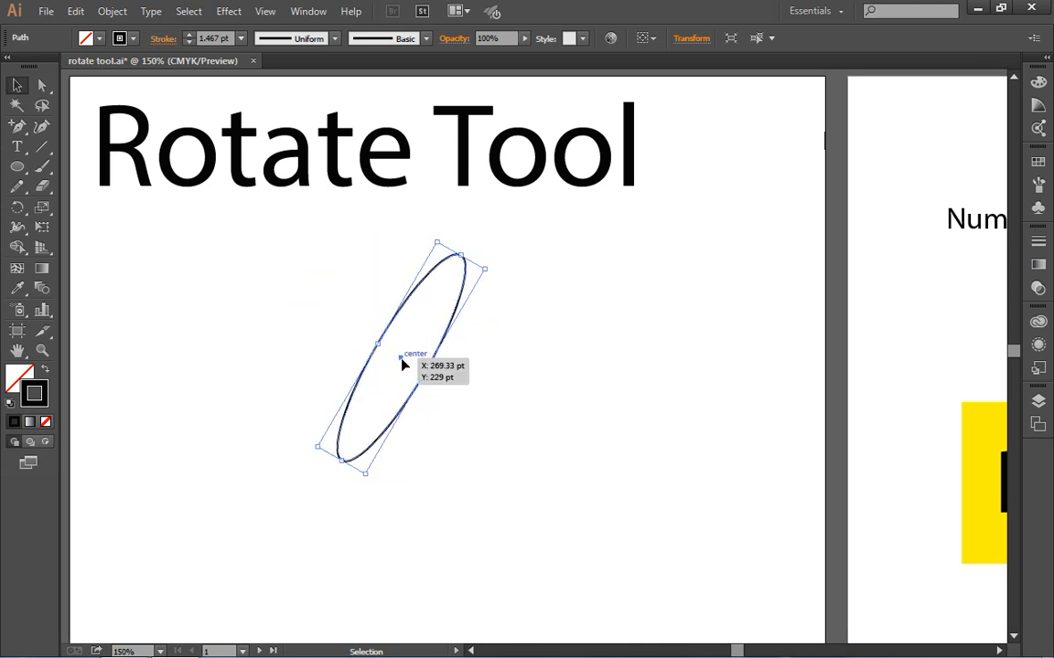
left_click_drag(490, 266, 325, 305)
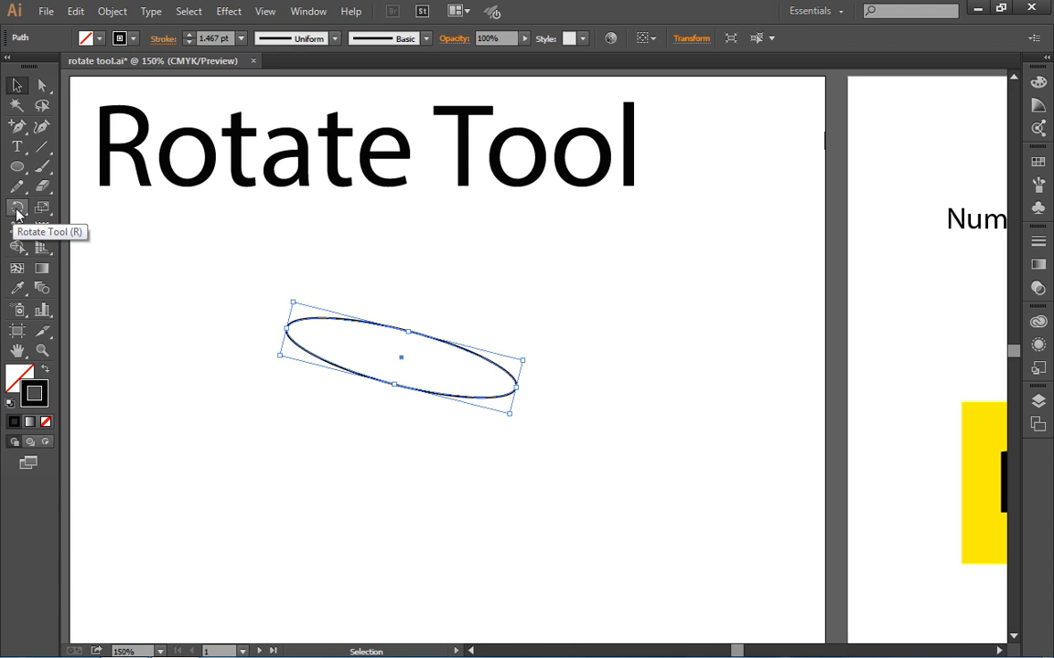
Use the Rotate tool to swing the ellipse about its right-end anchor point until it stands nearly upright.
key("r")
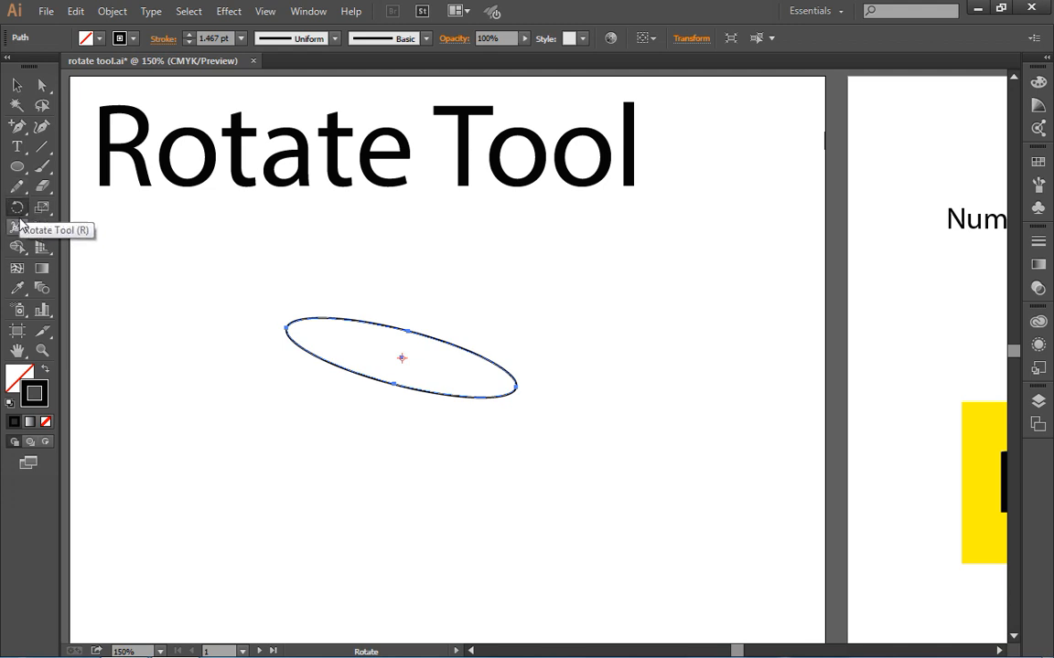
left_click(16, 207)
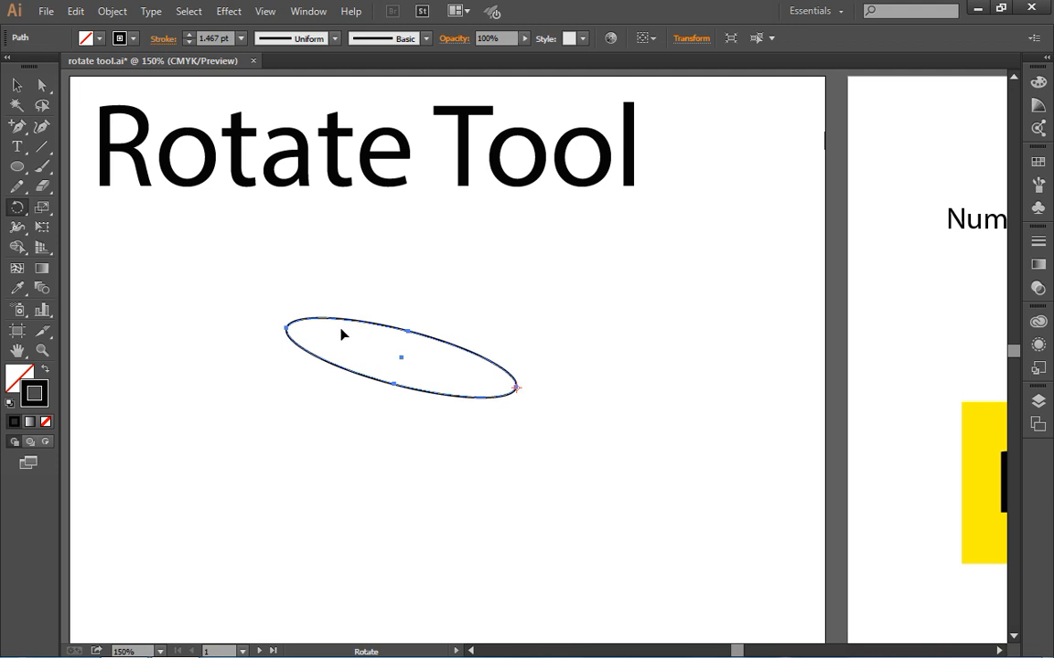
left_click_drag(286, 330, 502, 391)
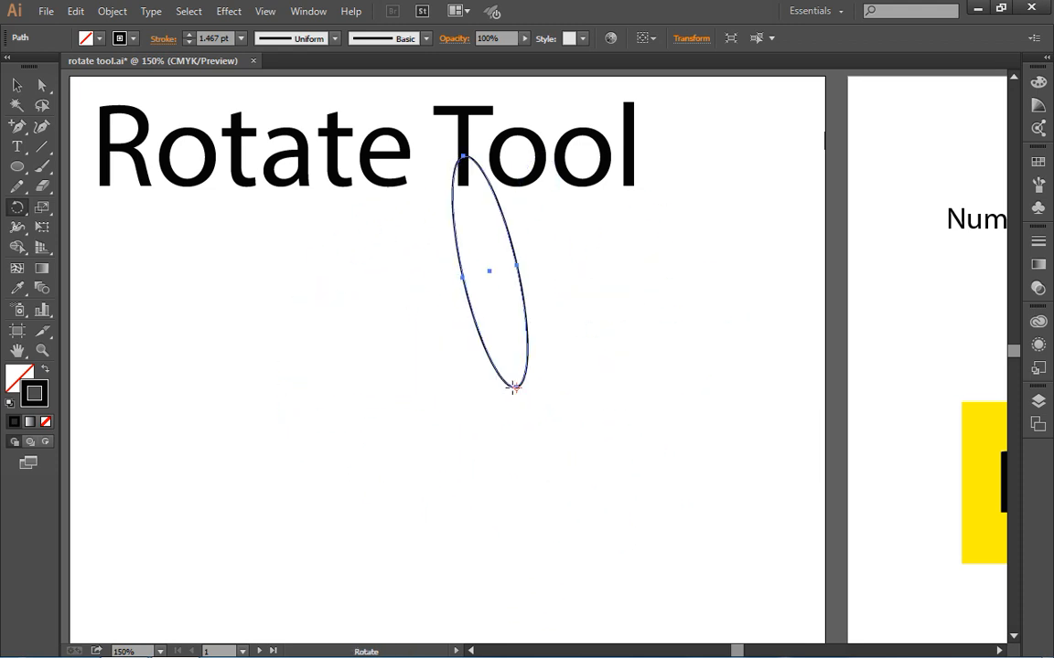
Place the rotation pivot inside the ellipse and rotate it about that point until it is vertical.
left_click(484, 307)
left_click_drag(461, 277, 517, 428)
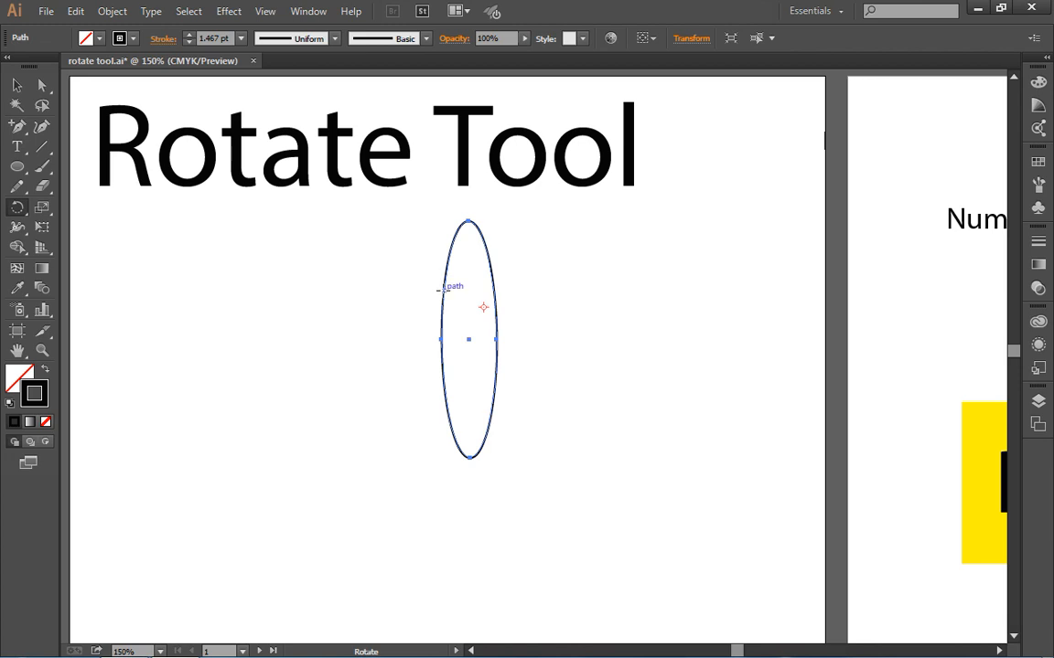
left_click(16, 85)
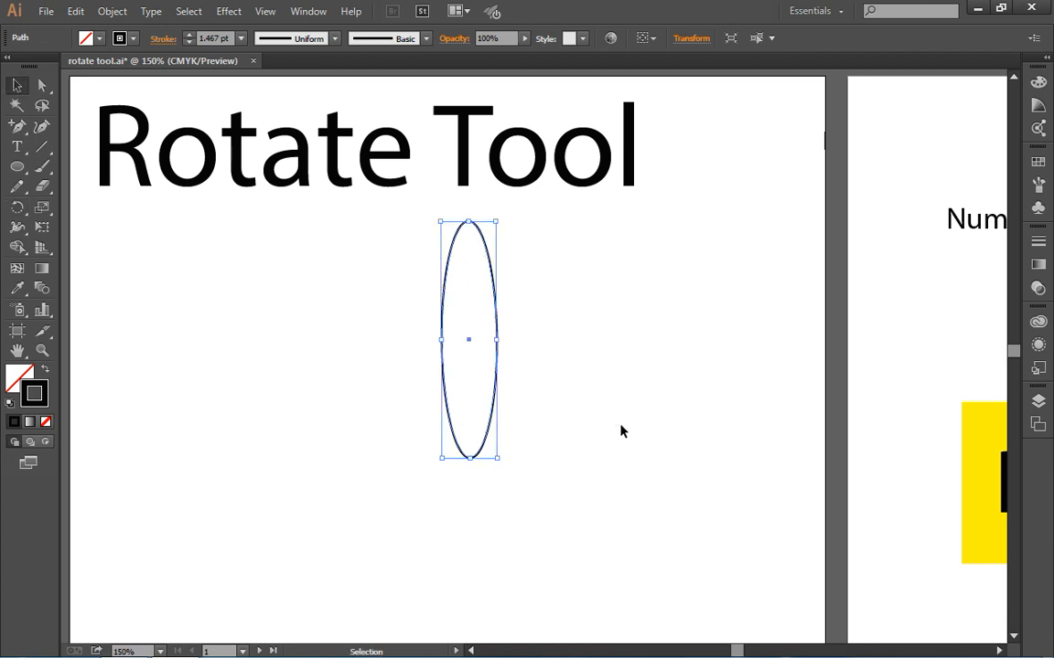
Delete the ellipse and draw a small, nearly square rectangle centred just below the title.
key("F12")
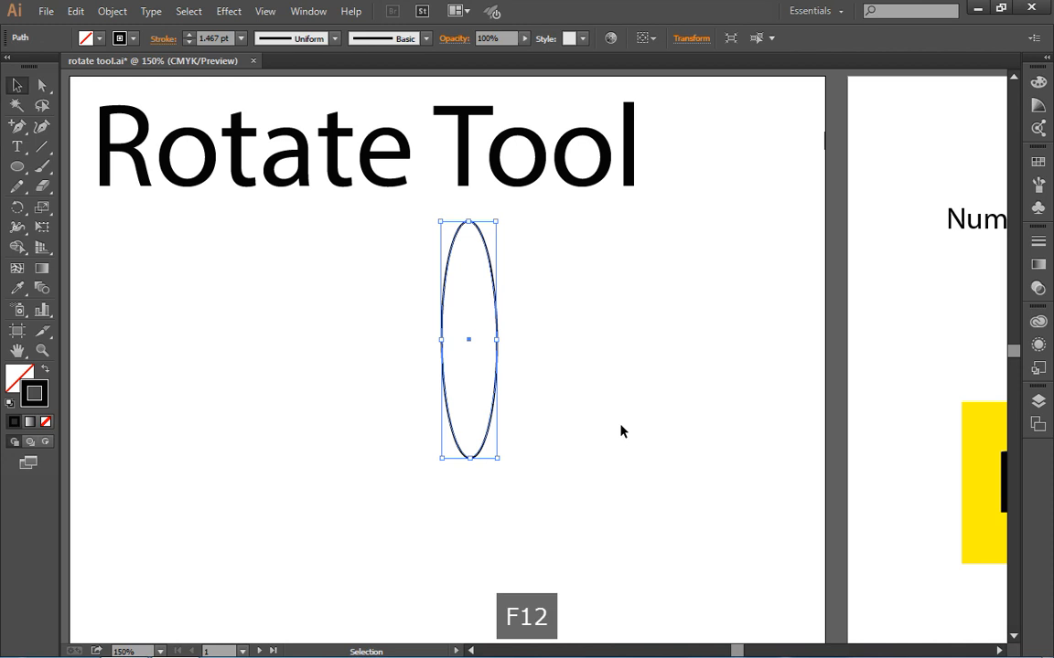
left_click(685, 359)
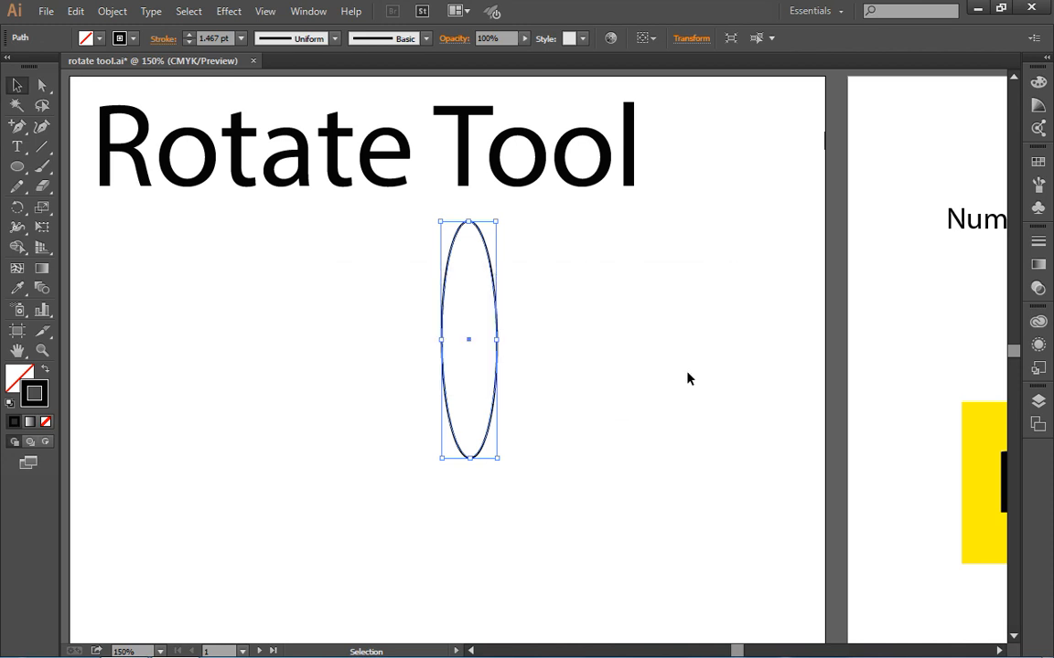
key("Delete")
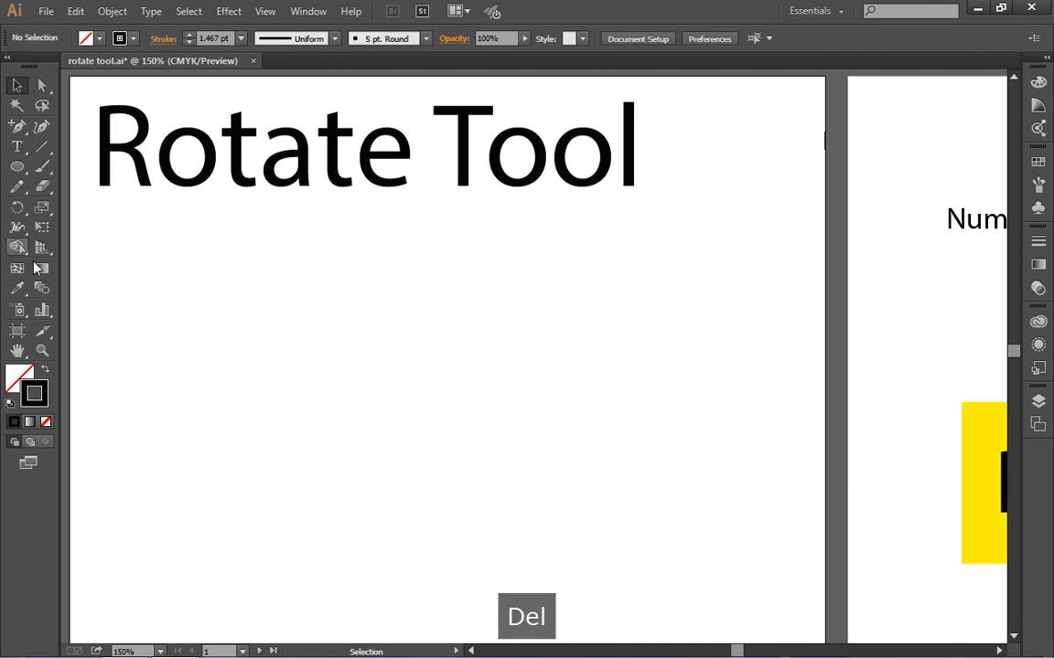
left_click_drag(16, 167, 46, 168)
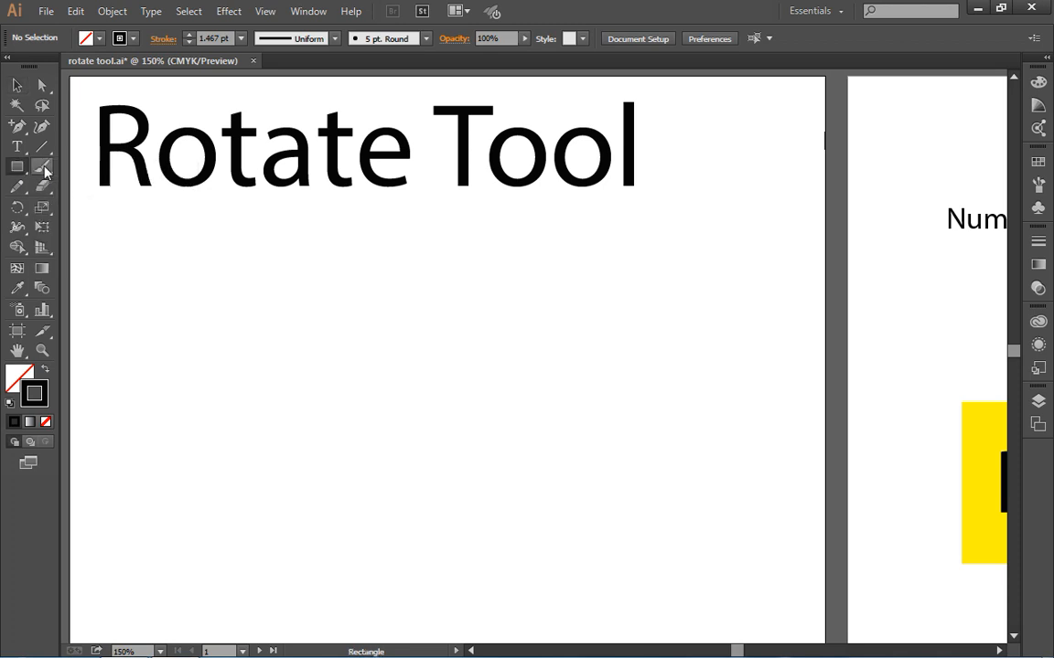
left_click_drag(390, 239, 444, 288)
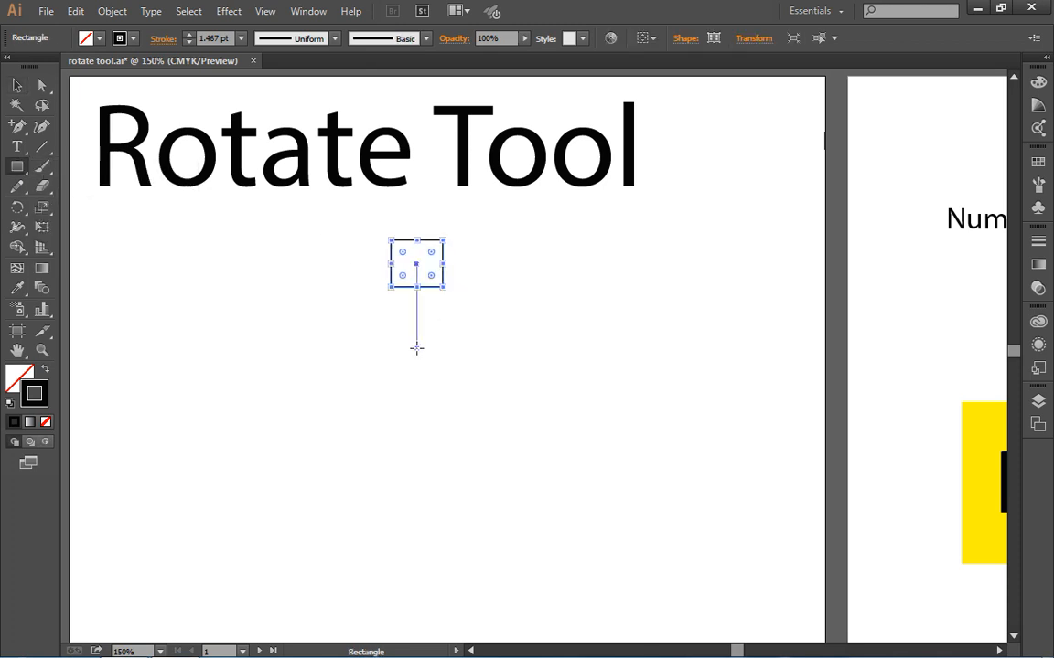
scroll(417, 347, "down", 1)
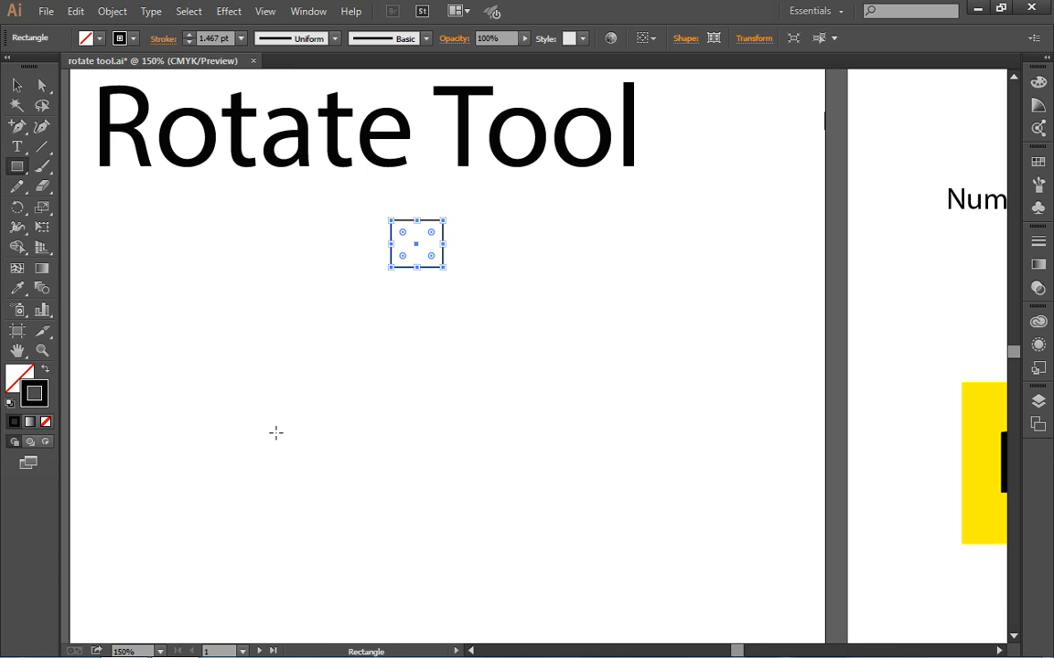
Create a copy of the rectangle rotated 30° about a pivot point placed straight below it.
left_click(18, 208)
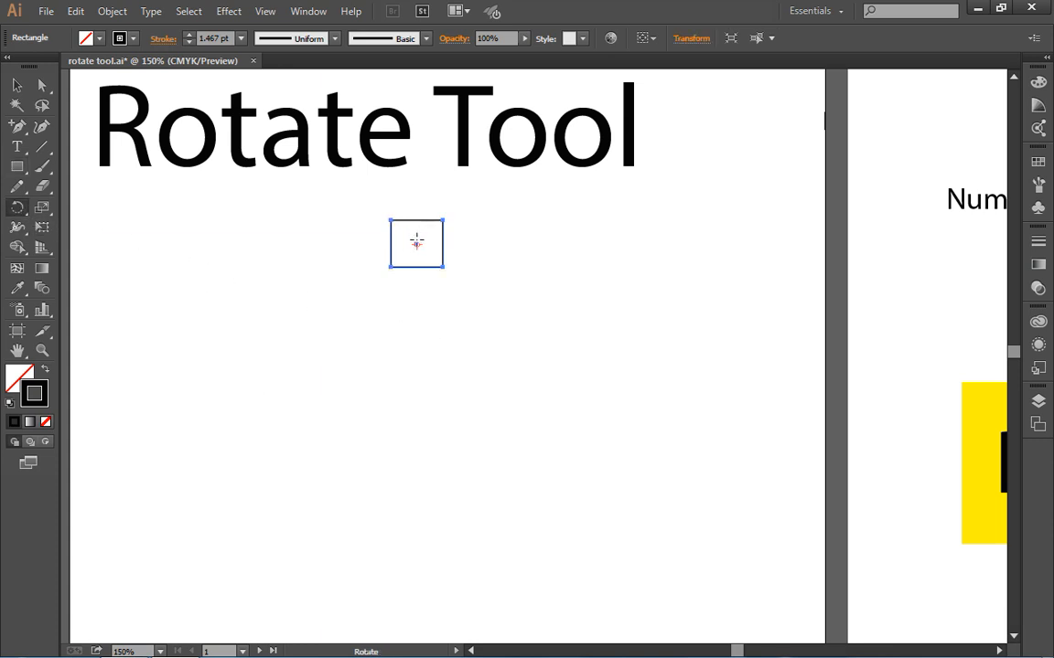
left_click(419, 385, "alt")
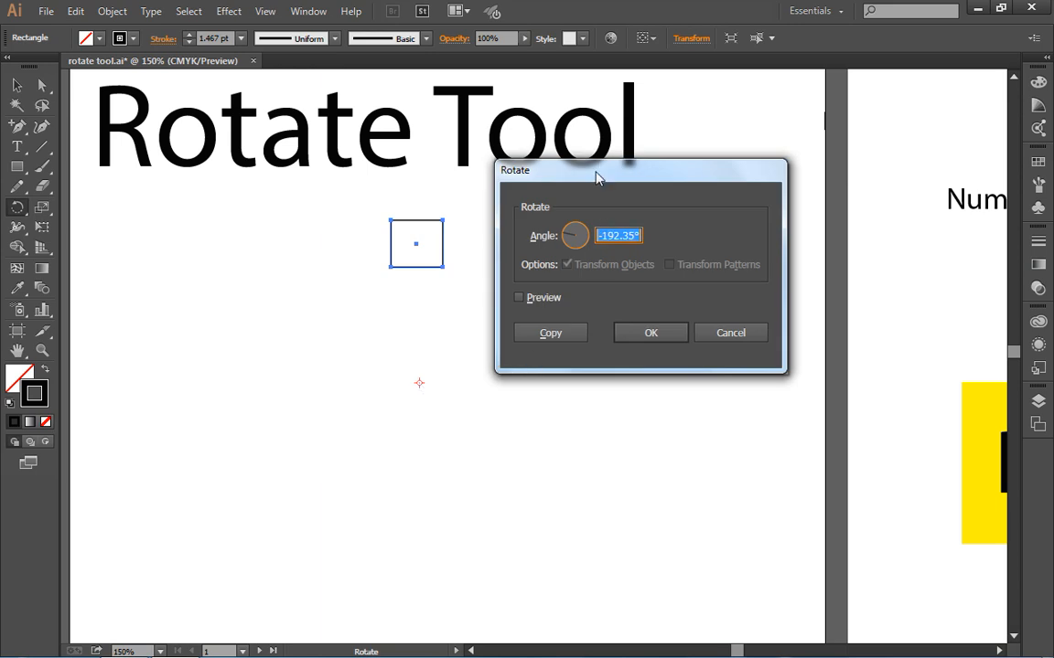
left_click_drag(595, 179, 598, 231)
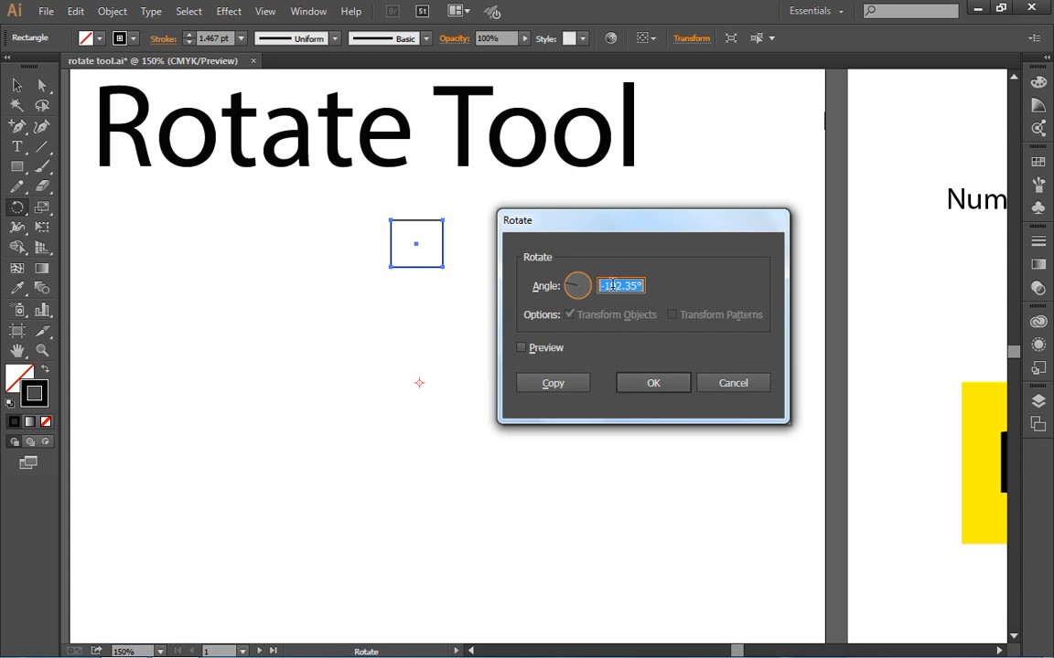
type("30")
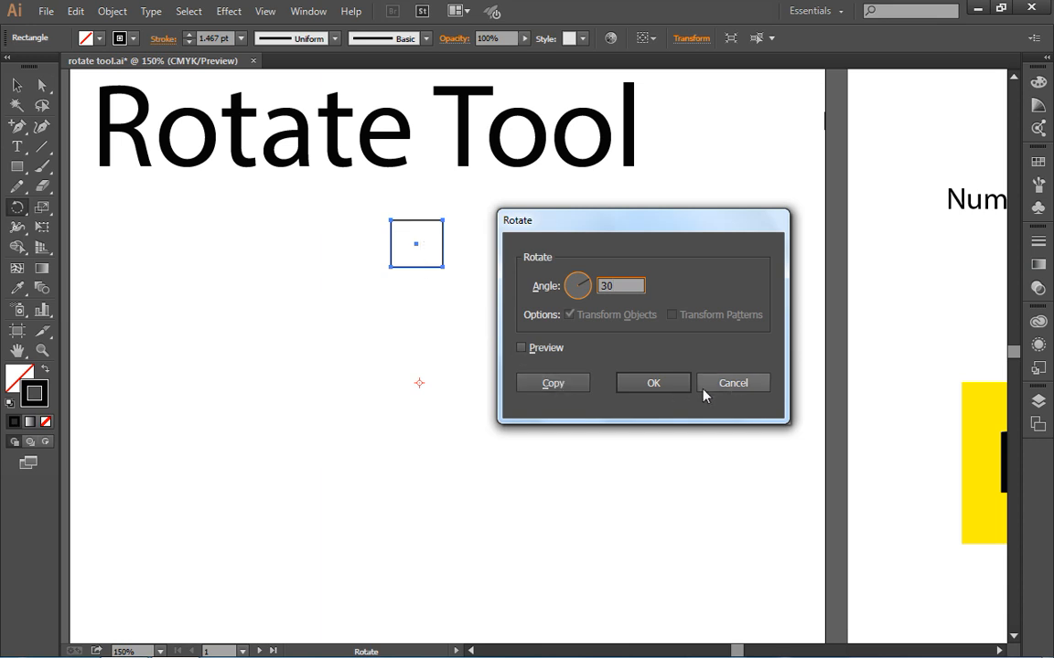
left_click(569, 383)
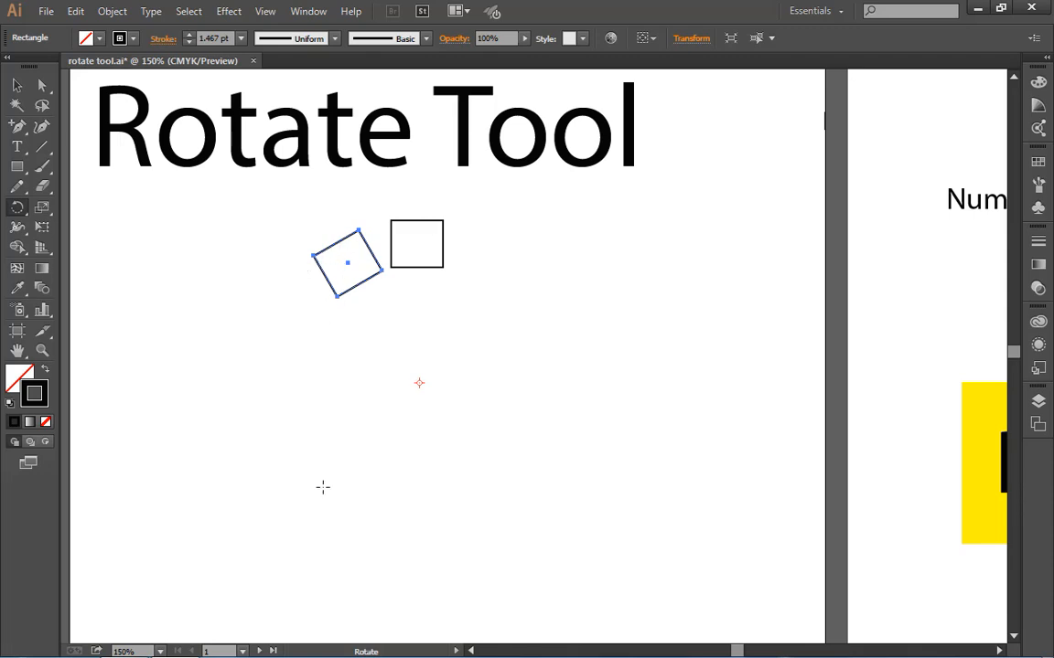
key("v")
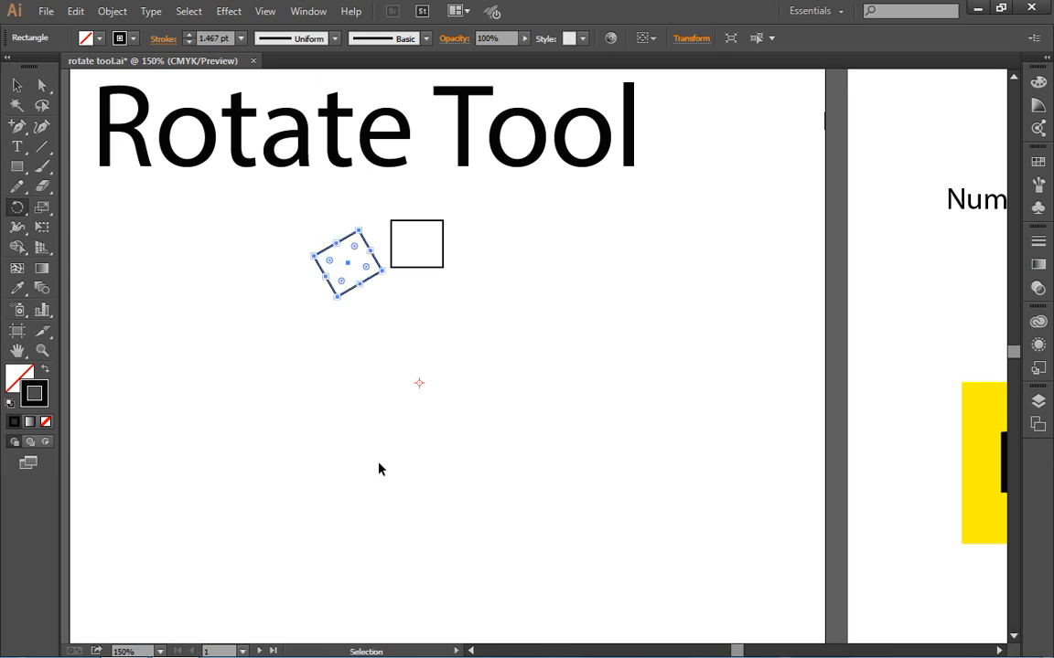
Repeat the 30° rotated copy ten more times to complete a ring of twelve rectangles.
key("ctrl+d")
key("ctrl+d")
key("ctrl+d")
key("ctrl+d")
key("ctrl+d")
key("ctrl+d")
key("ctrl+d")
key("ctrl+d")
key("ctrl+d")
key("ctrl+d")
key("r")
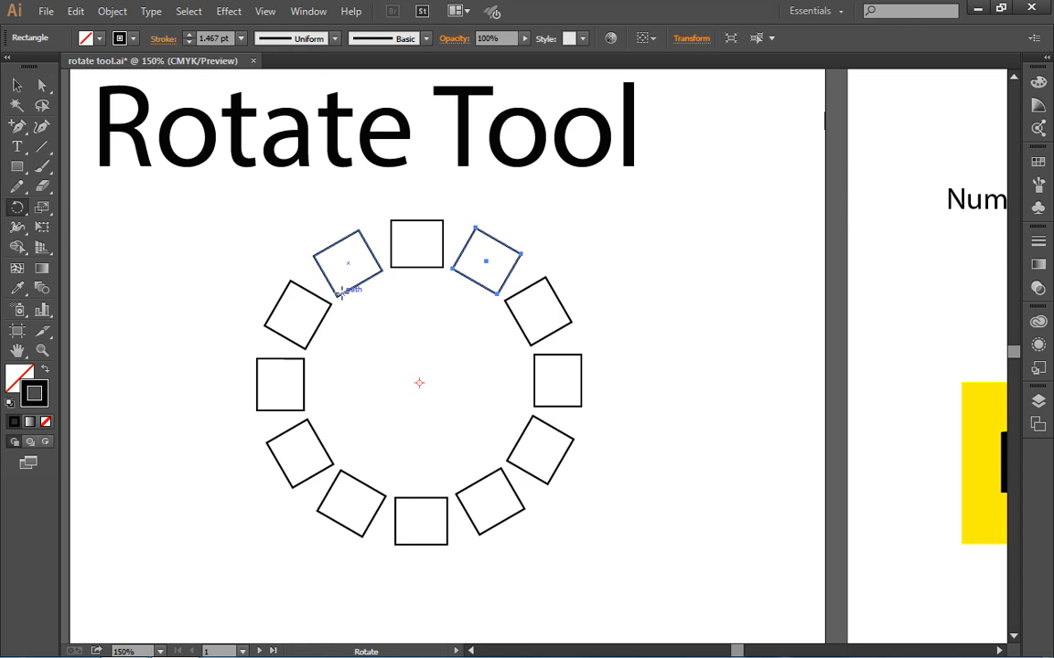
Undo all the rotated copies so only the original rectangle is left.
key("ctrl+z")
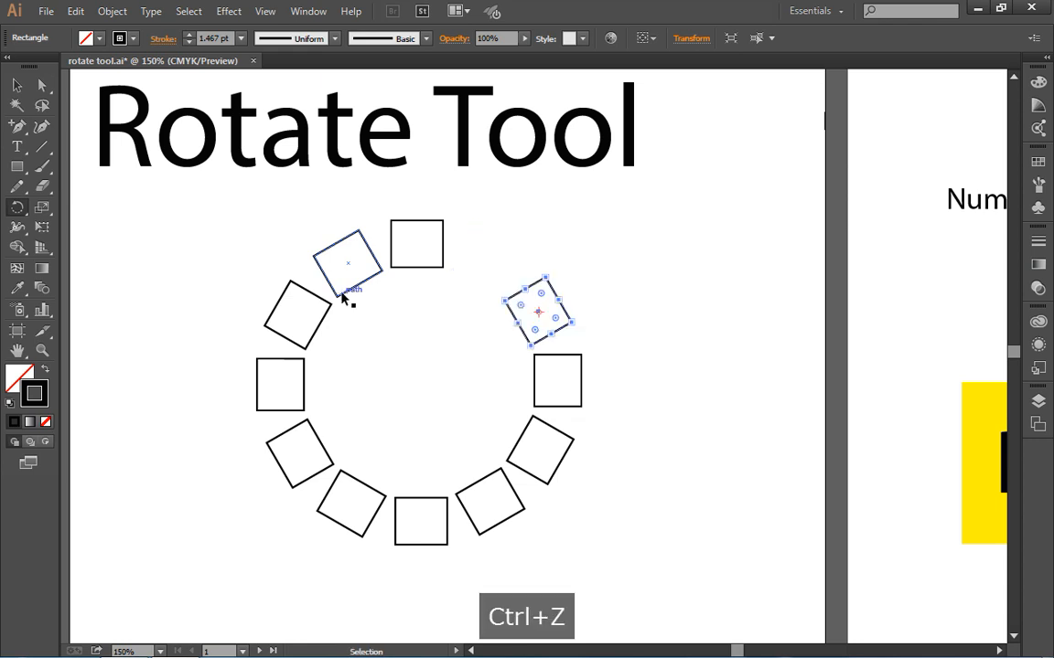
key("ctrl+z")
key("ctrl+z")
key("ctrl+z")
key("ctrl+z")
key("ctrl+z")
key("ctrl+z")
key("ctrl+z")
key("ctrl+z")
key("ctrl+z")
key("ctrl+z")
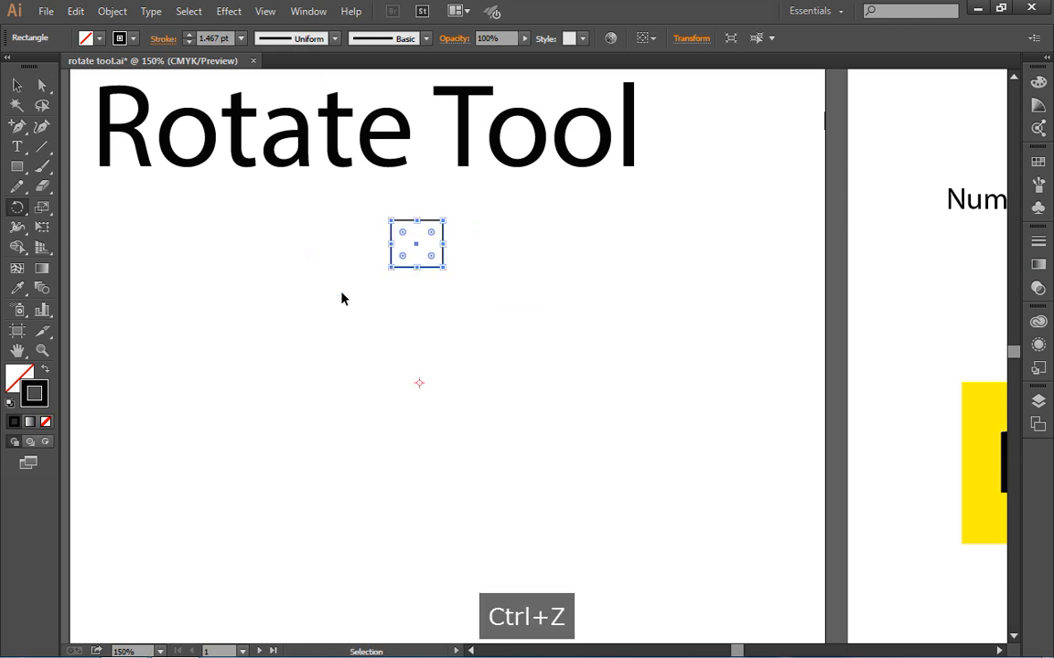
key("ctrl+z")
key("ctrl+shift+z")
Set a rotation pivot straight below the rectangle and rotate a copy freehand counterclockwise until it sits beside the original.
key("r")
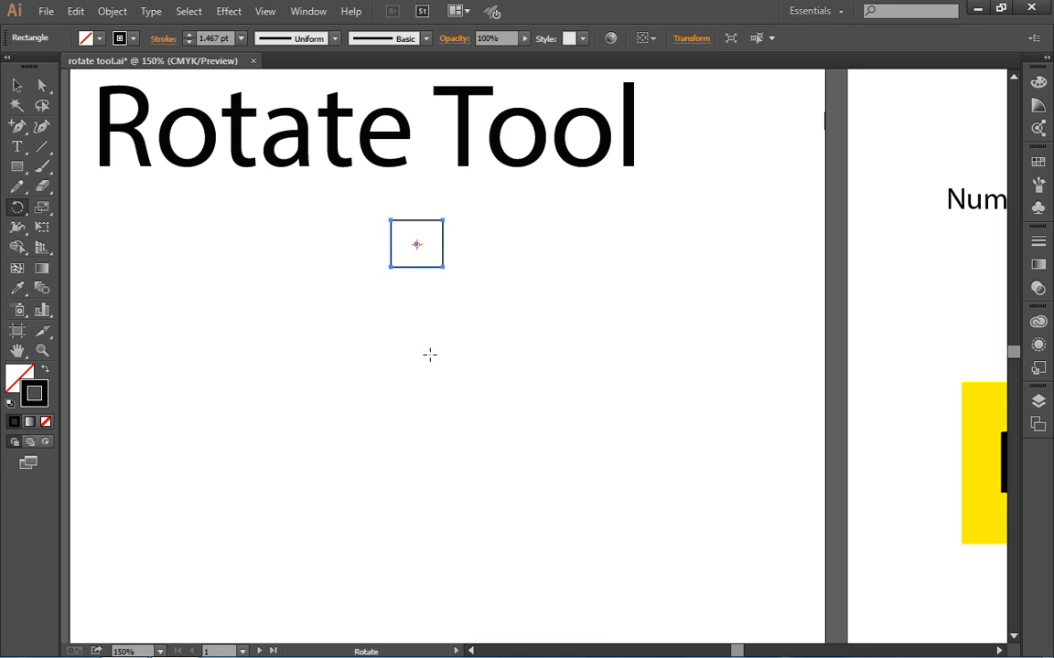
left_click(416, 387)
key("alt")
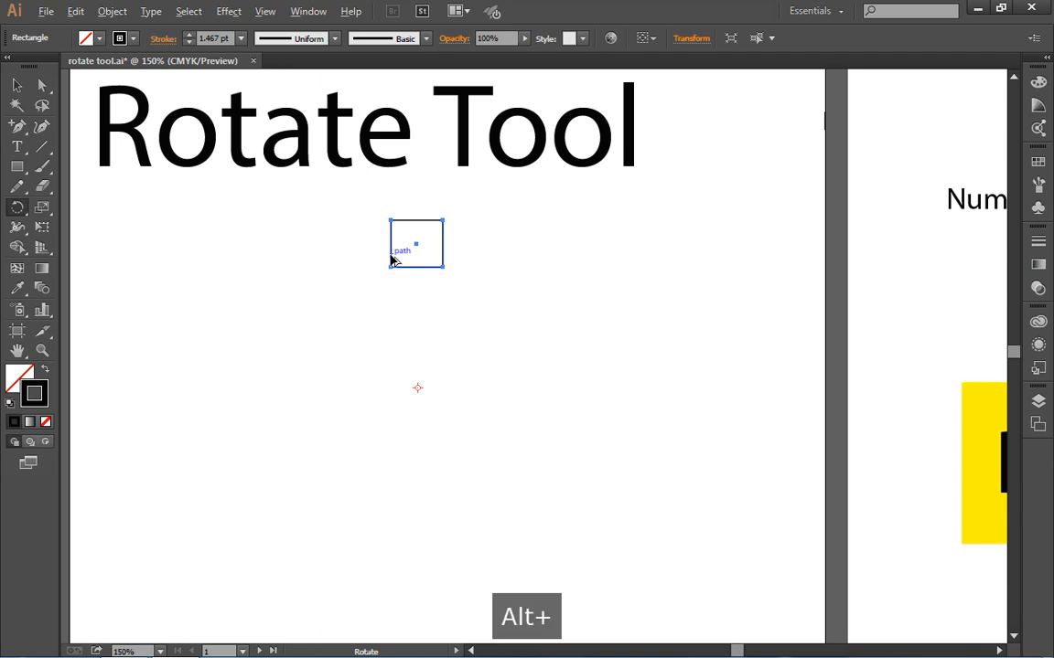
left_click_drag(390, 259, 337, 279)
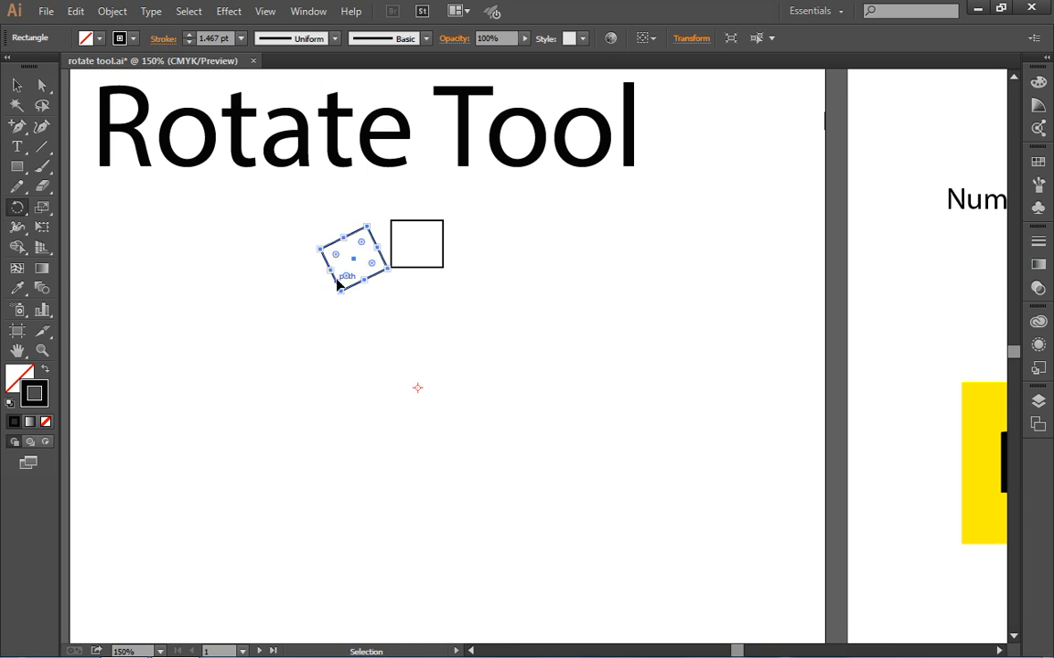
Repeat the freehand rotated copy twelve times to complete the ring of rectangles around the pivot.
key("ctrl+d")
key("ctrl+d")
key("ctrl+d")
key("ctrl+d")
key("ctrl+d")
key("ctrl+d")
key("ctrl+d")
key("ctrl+d")
key("ctrl+d")
key("ctrl+d")
key("ctrl+d")
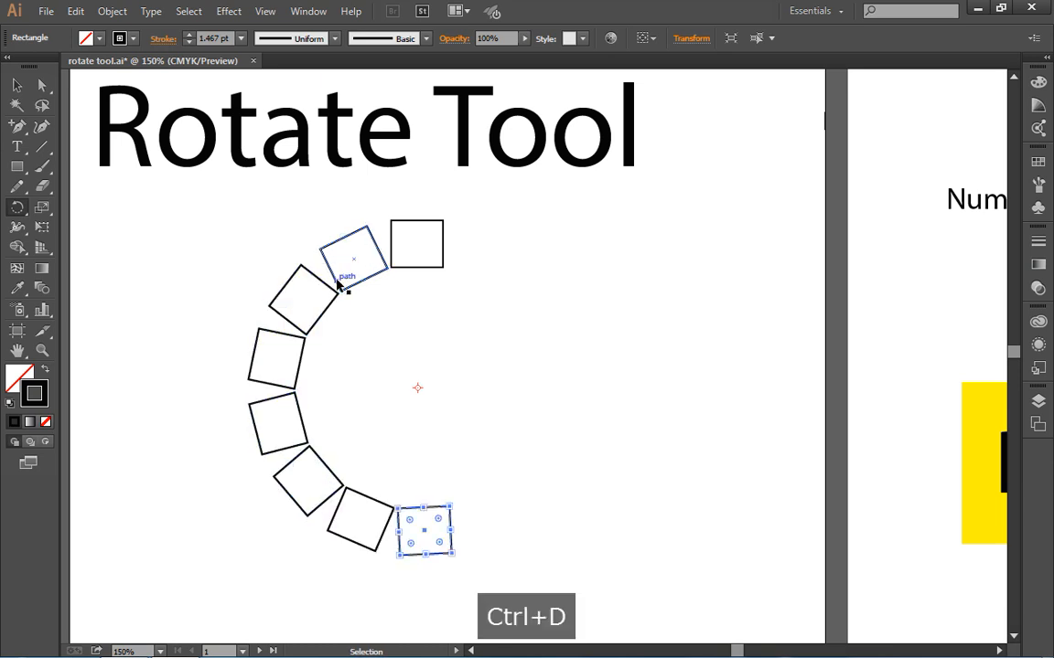
key("ctrl+d")
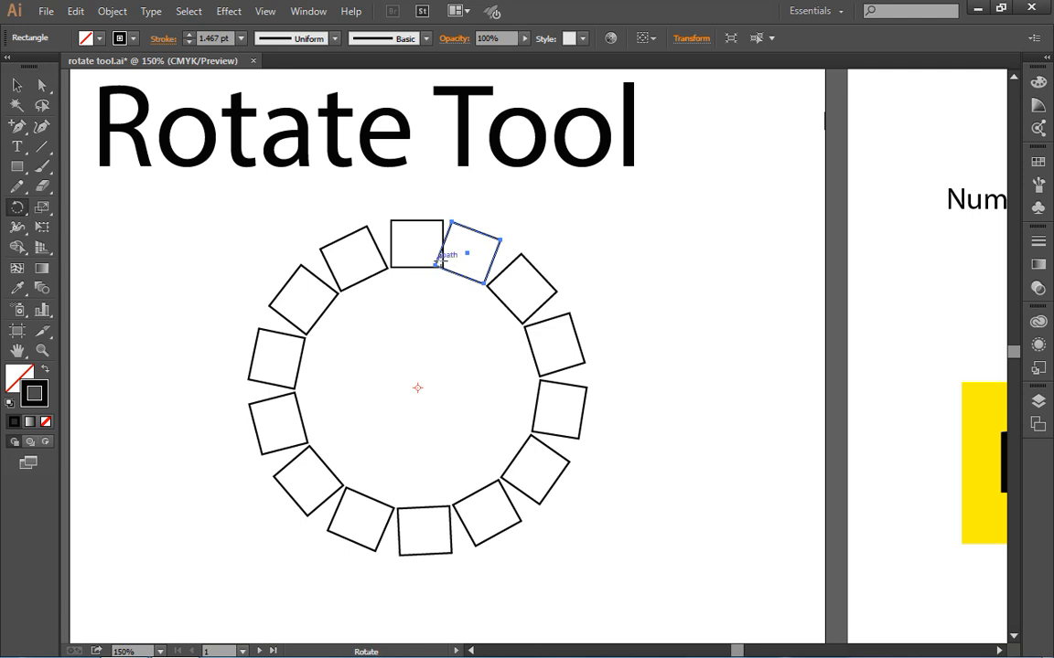
Undo the last rotated copy and repeat the transformation once to add it back.
key("v")
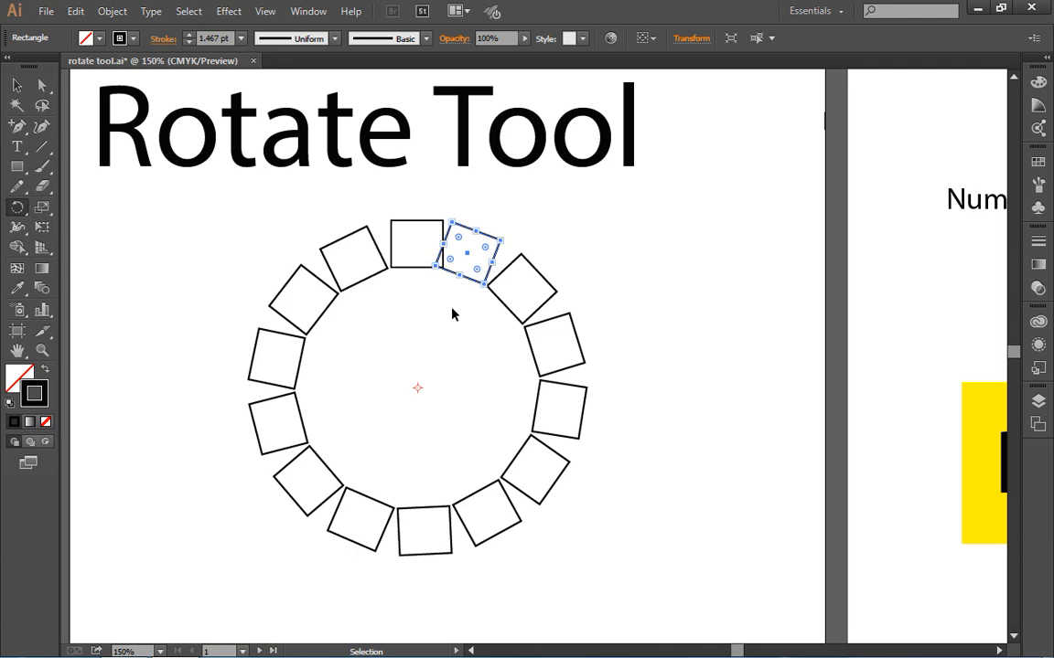
key("ctrl+z")
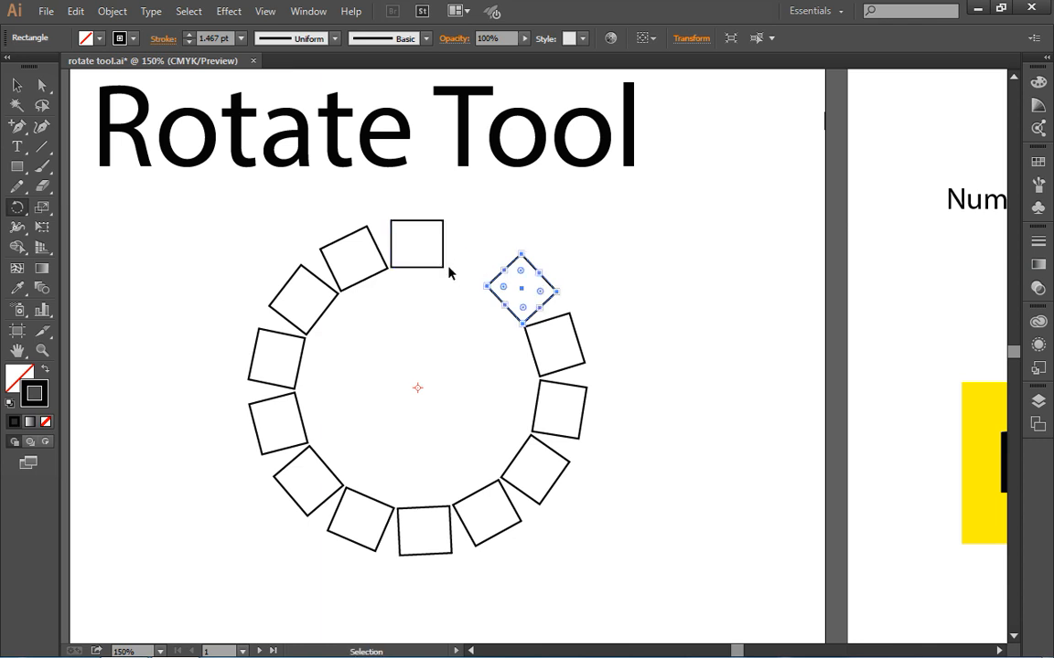
key("ctrl+d")
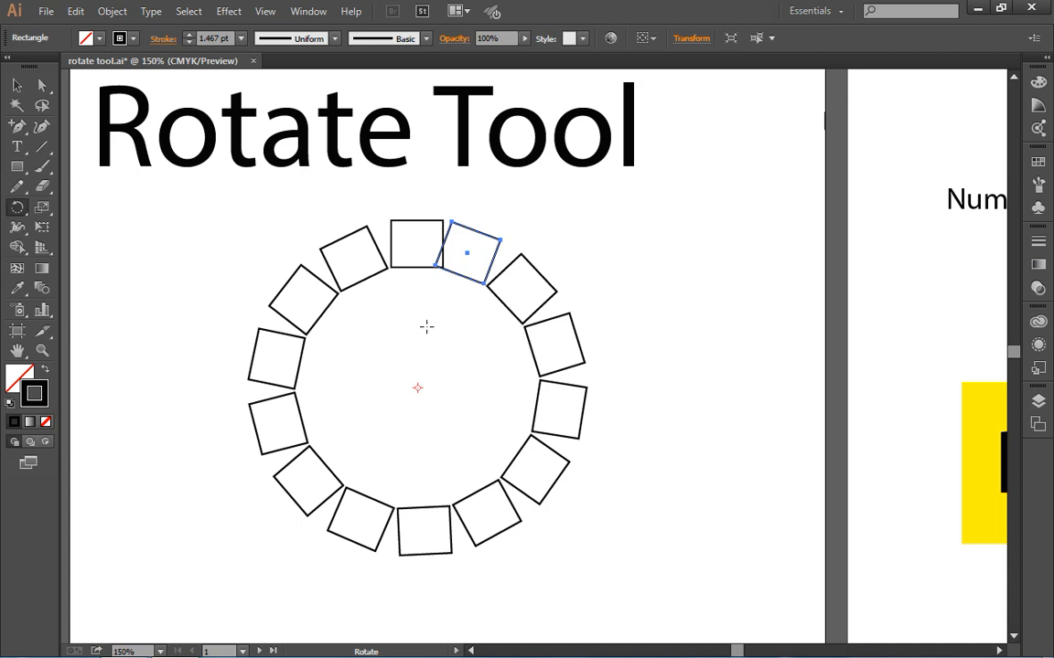
Select the whole ring of rectangles and delete it.
left_click(17, 85)
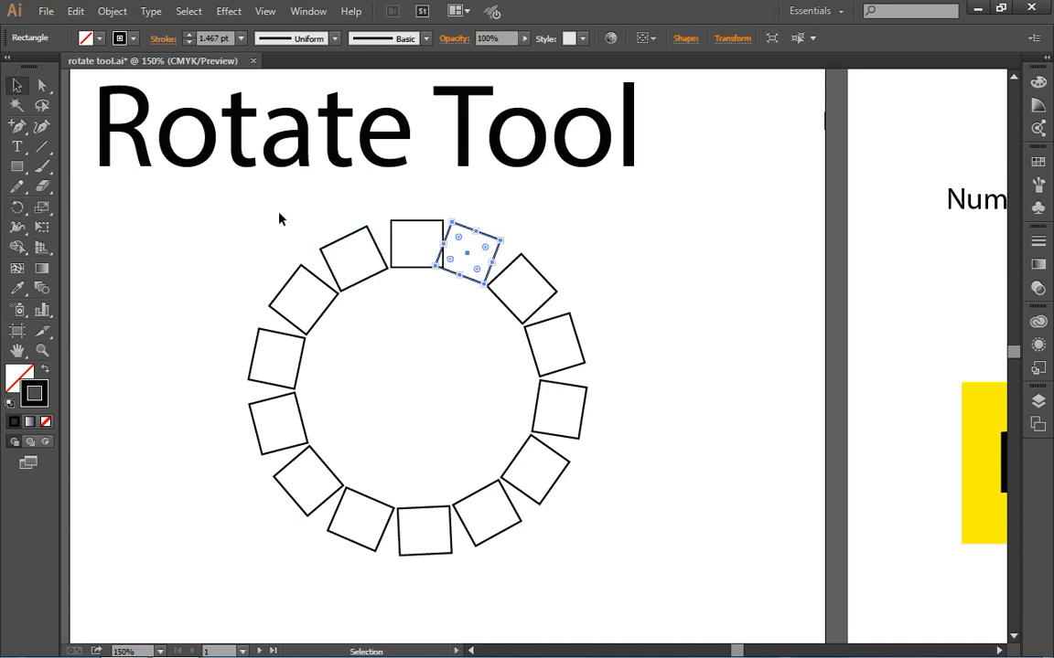
left_click_drag(238, 209, 608, 564)
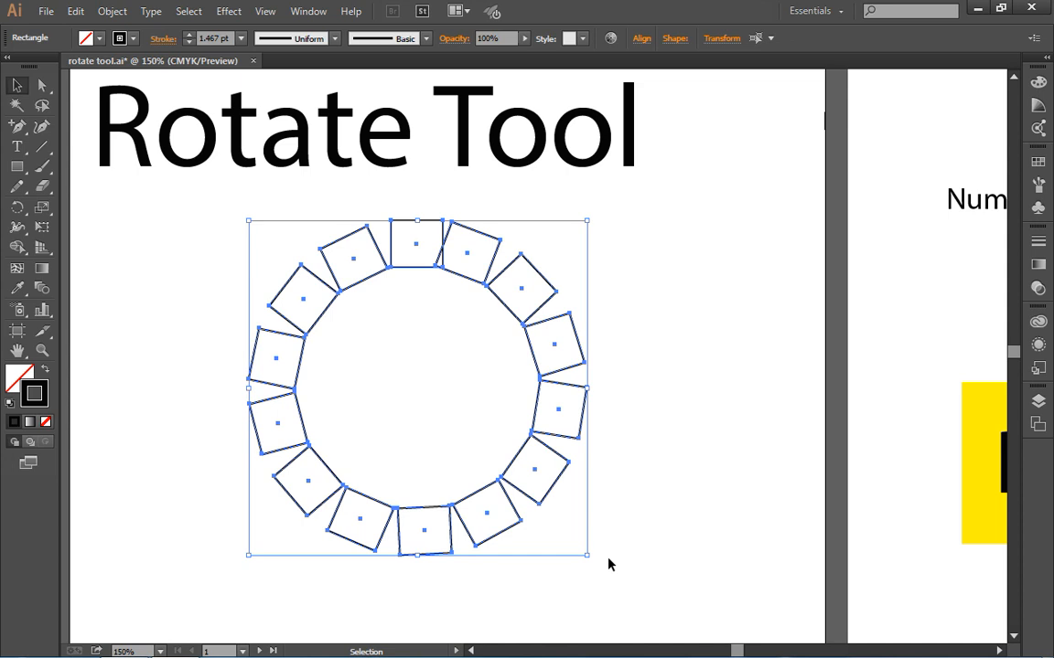
key("Delete")
Draw a circle with the Ellipse tool in the empty area below the Rotate Tool title.
left_click(18, 169)
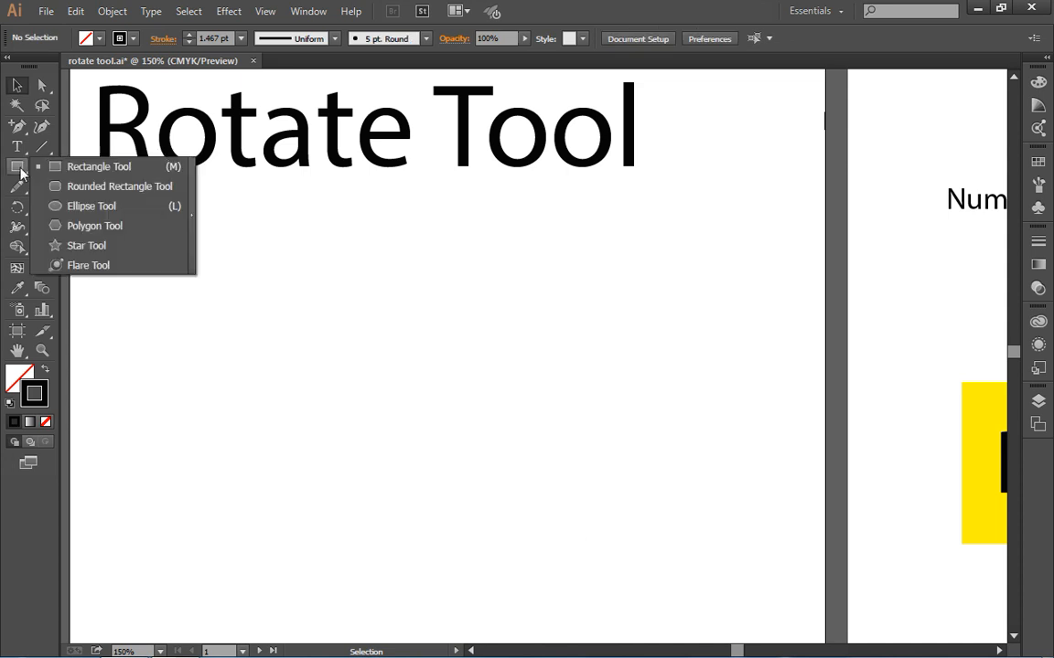
left_click(73, 208)
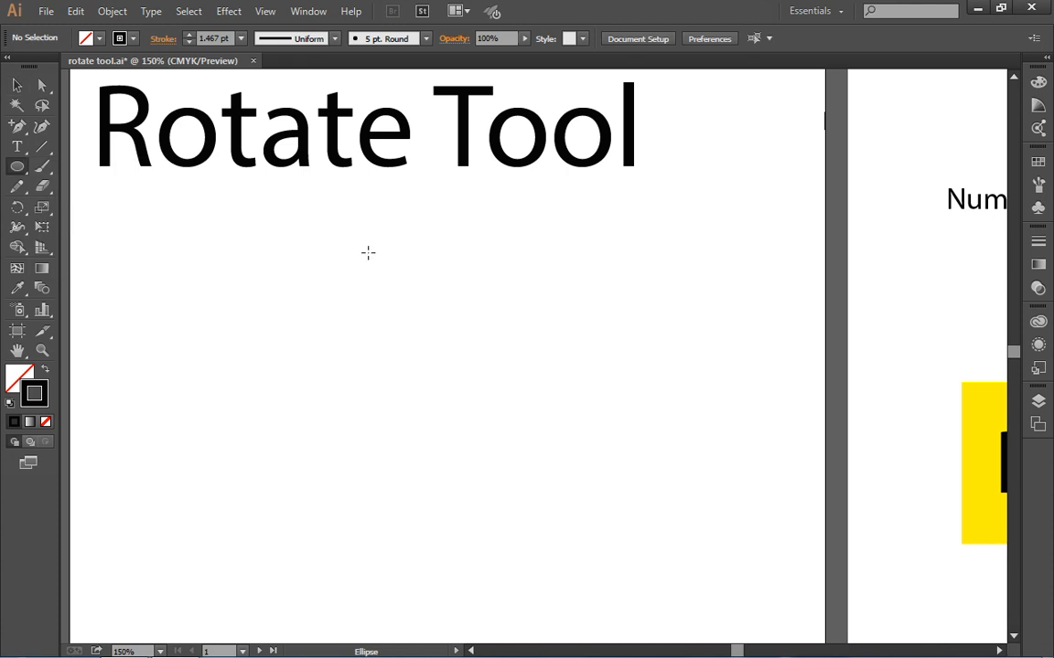
left_click_drag(348, 232, 460, 343)
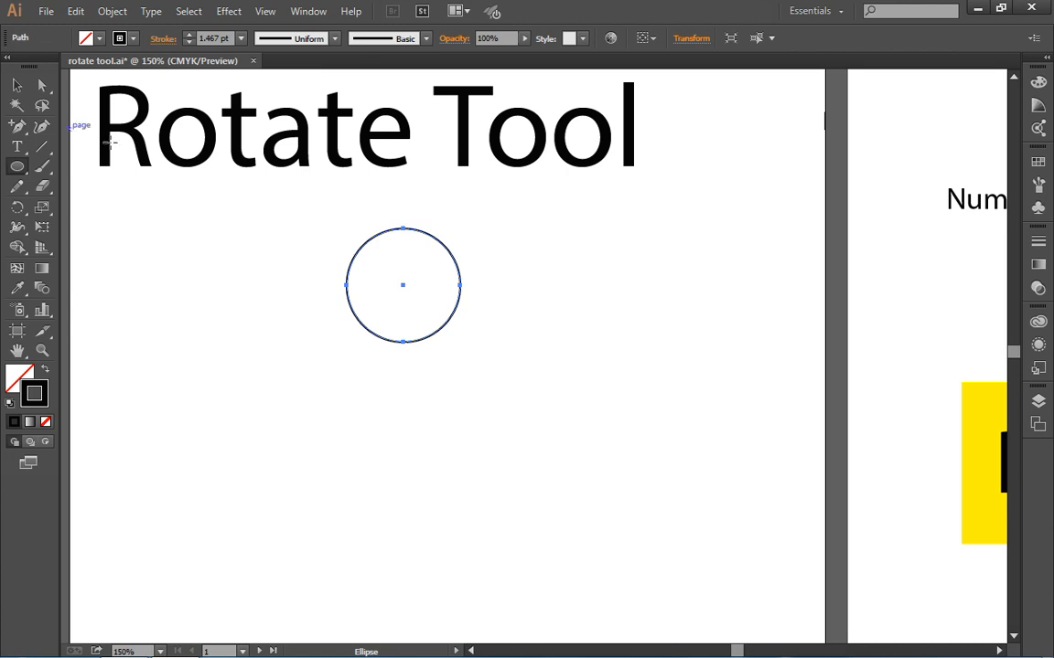
Duplicate the circle twice, placing one copy on each side of the original.
left_click(17, 85)
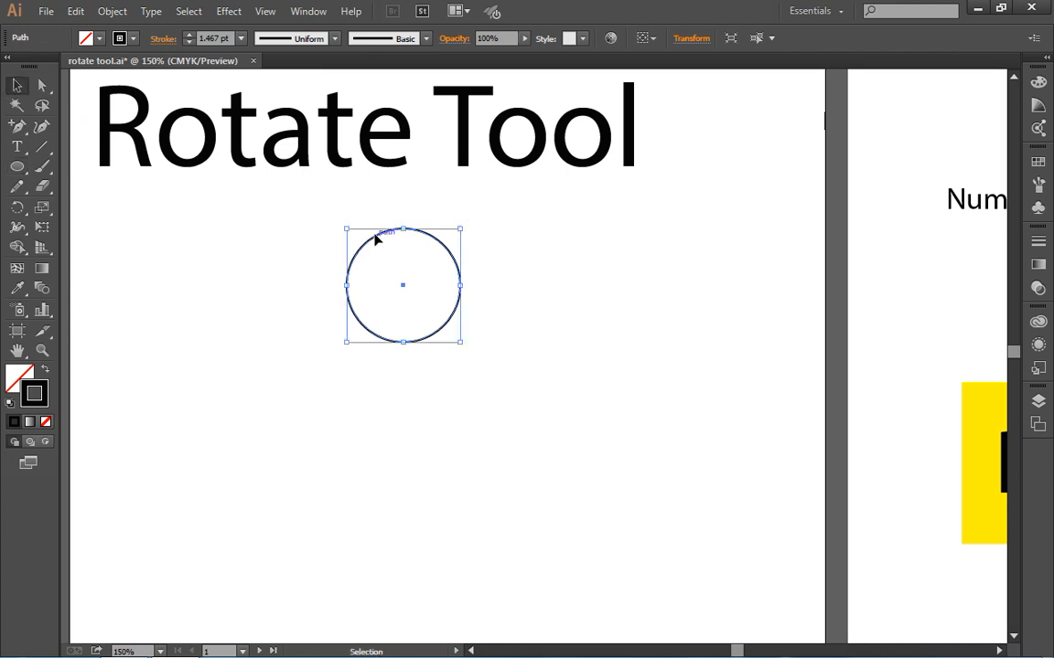
left_click_drag(374, 241, 203, 241)
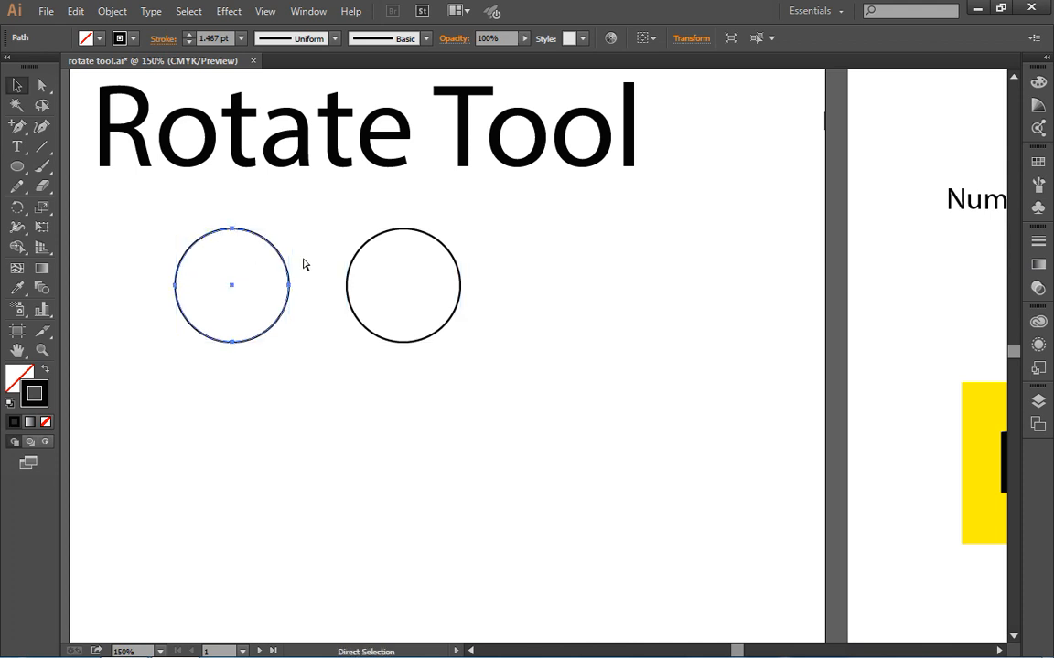
left_click(366, 244)
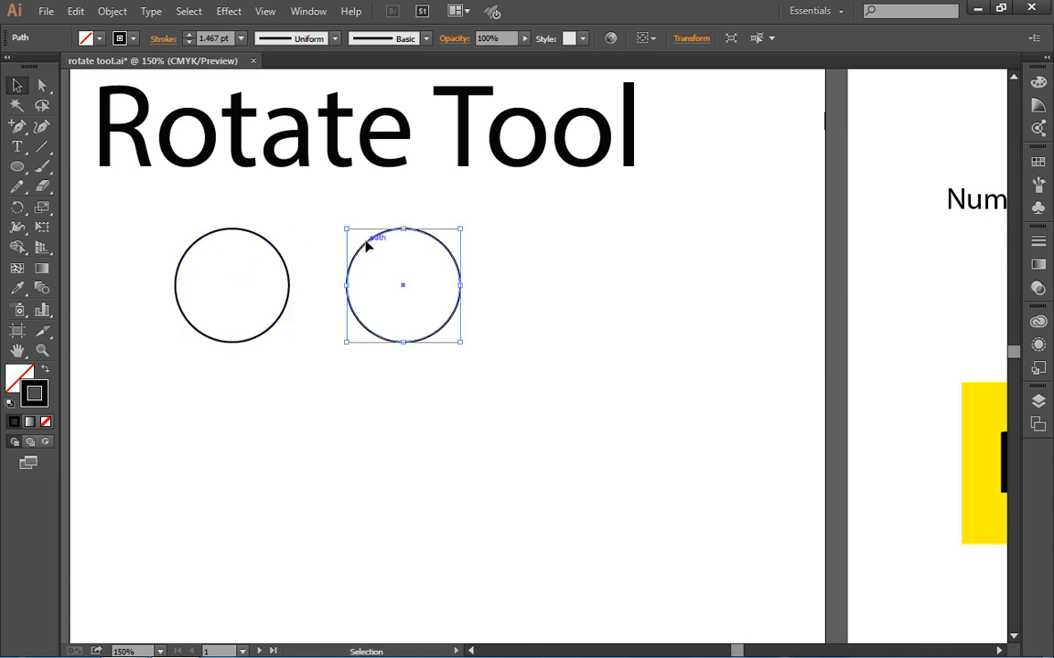
left_click_drag(368, 245, 595, 241)
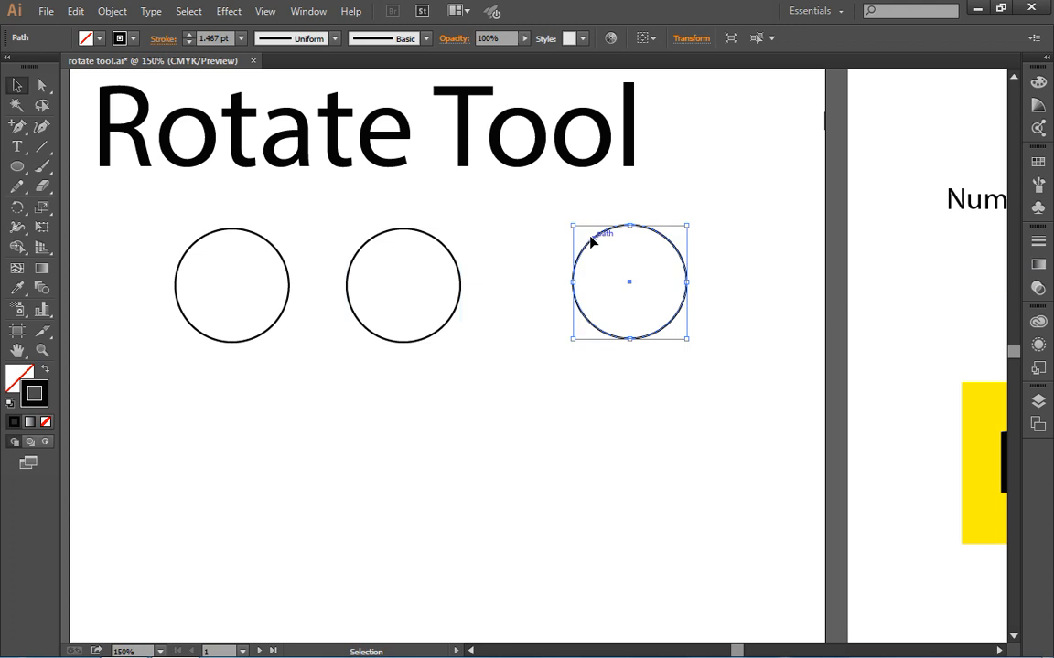
Move the leftmost circle down into open space and rotate a copy of it 30° about its bottom anchor point.
left_click_drag(286, 311, 327, 448)
scroll(328, 448, "down", 1)
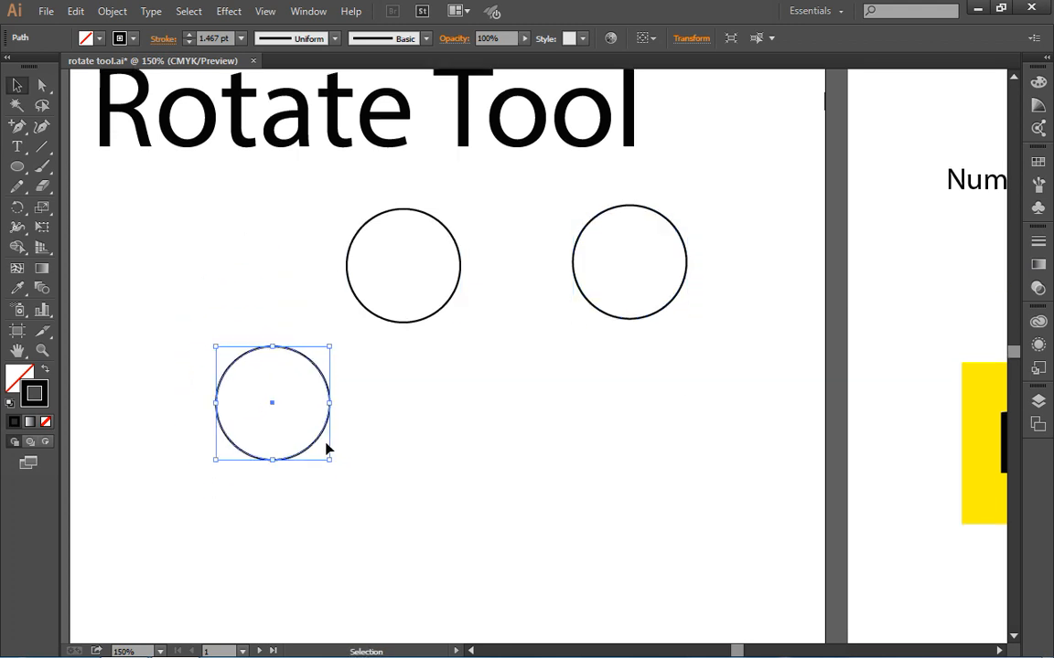
key("r")
scroll(327, 445, "down", 2)
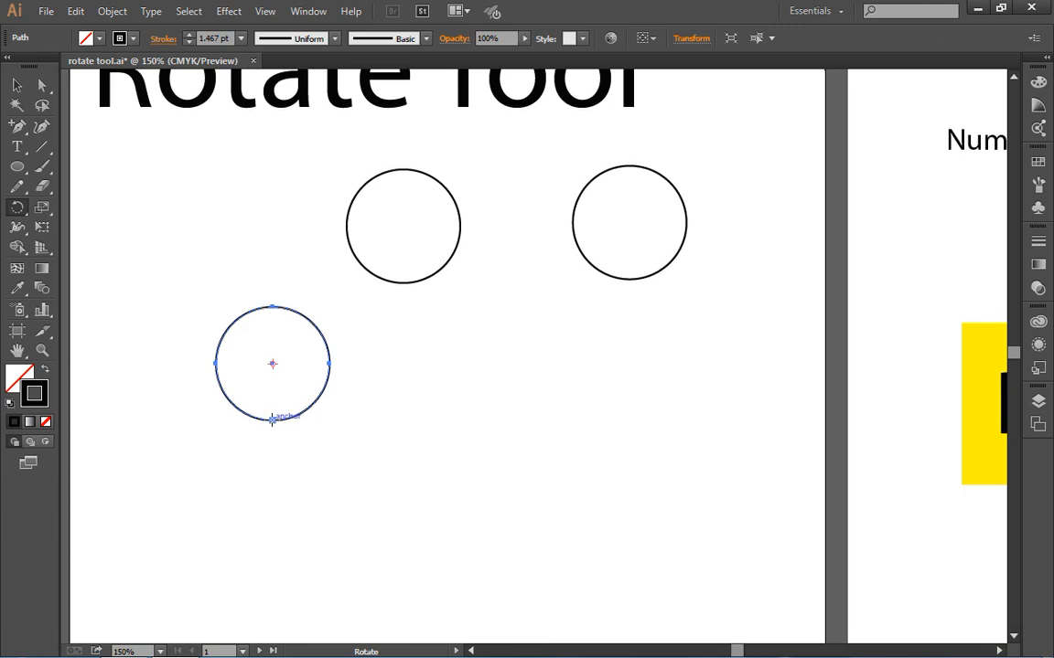
key("alt")
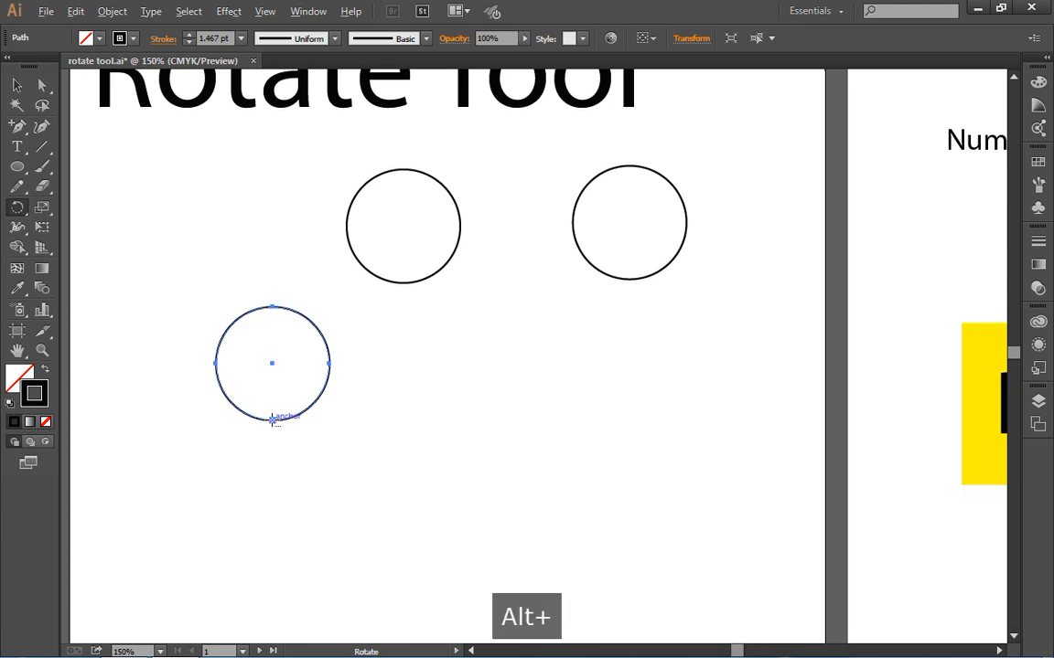
left_click(273, 419, "alt")
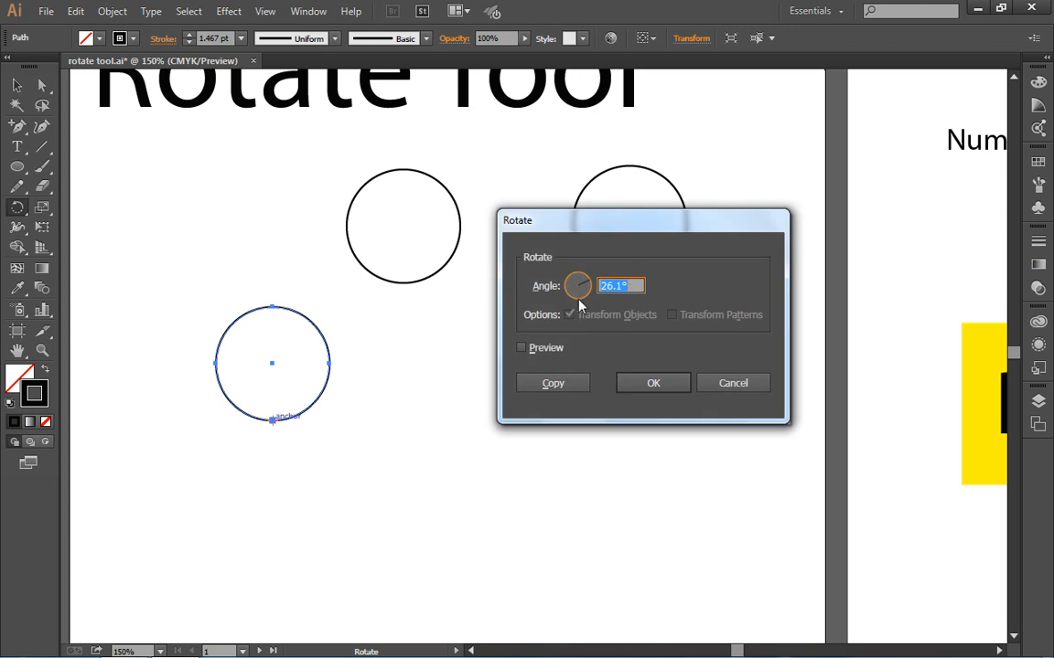
type("30")
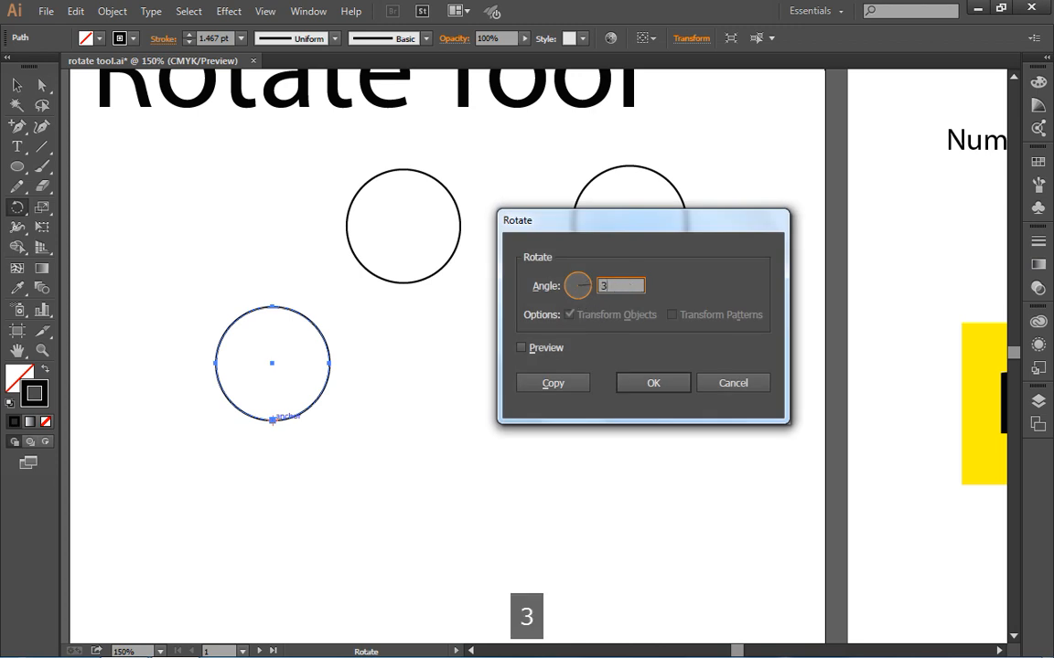
left_click(553, 383)
Repeat the 30° rotated copy ten times to complete the flower pattern, and deselect it.
key("v")
key("ctrl+d")
key("ctrl+d")
key("ctrl+d")
key("ctrl+d")
key("ctrl+d")
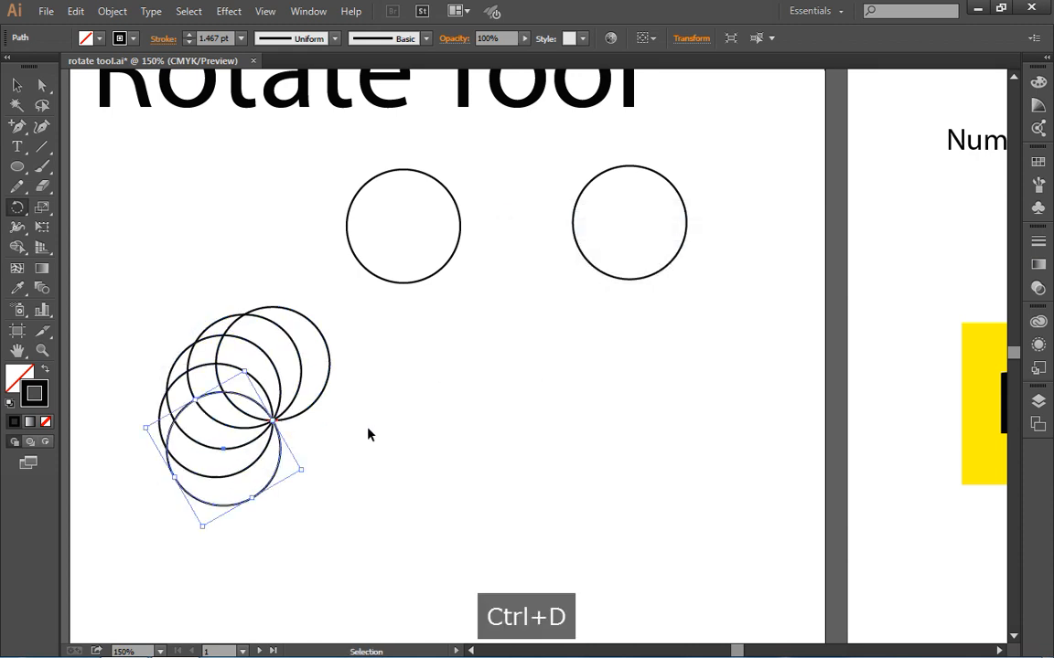
key("ctrl+d")
key("ctrl+d")
key("ctrl+d")
key("ctrl+d")
key("ctrl+d")
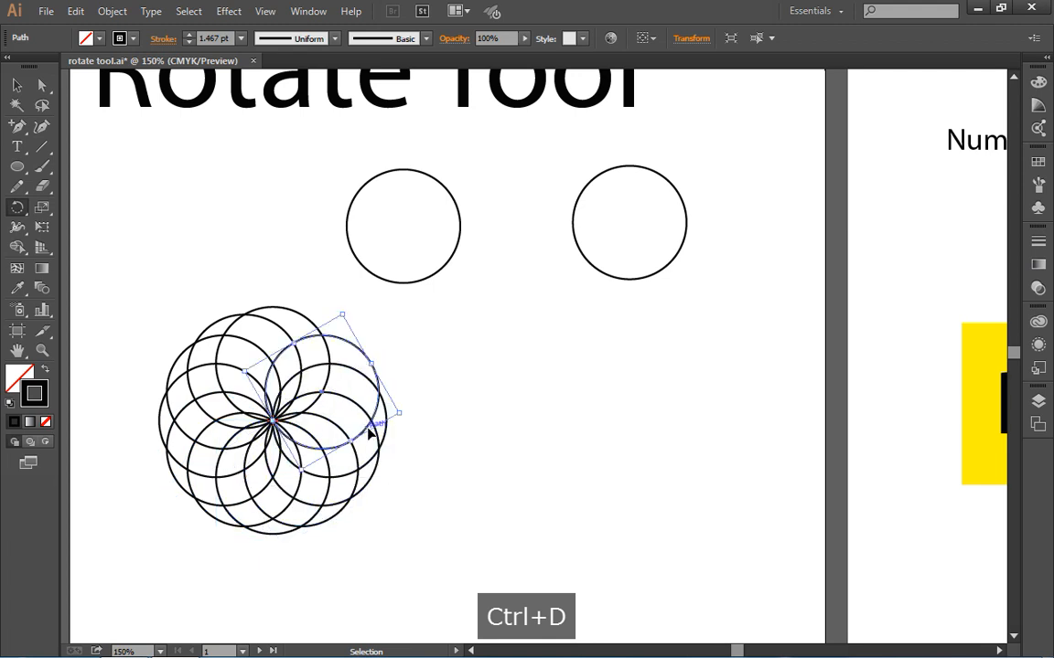
left_click(16, 85)
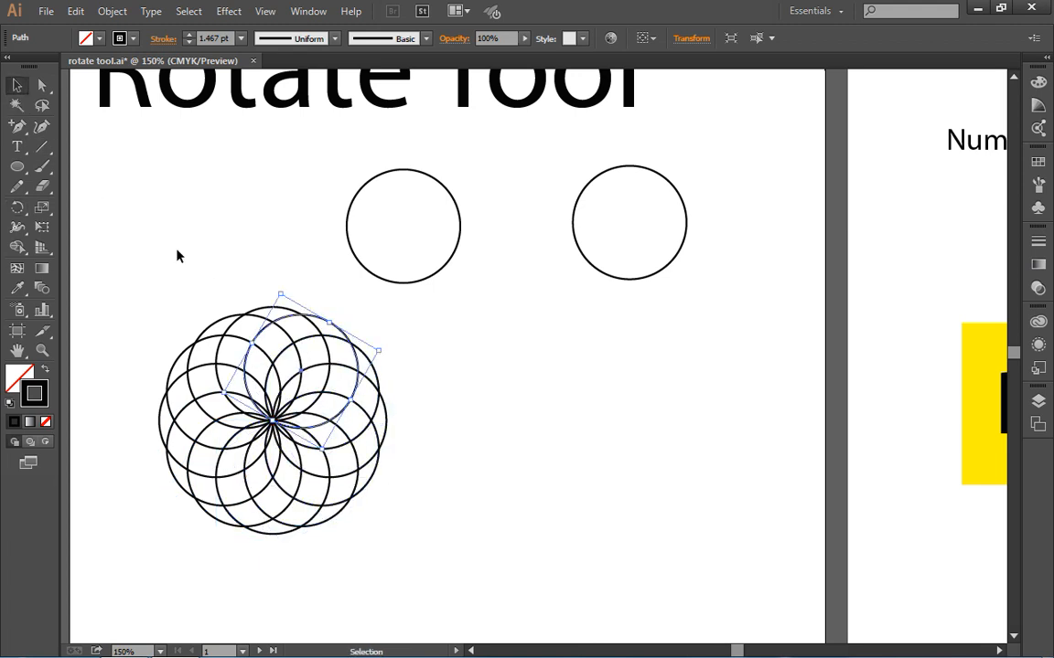
left_click(191, 301)
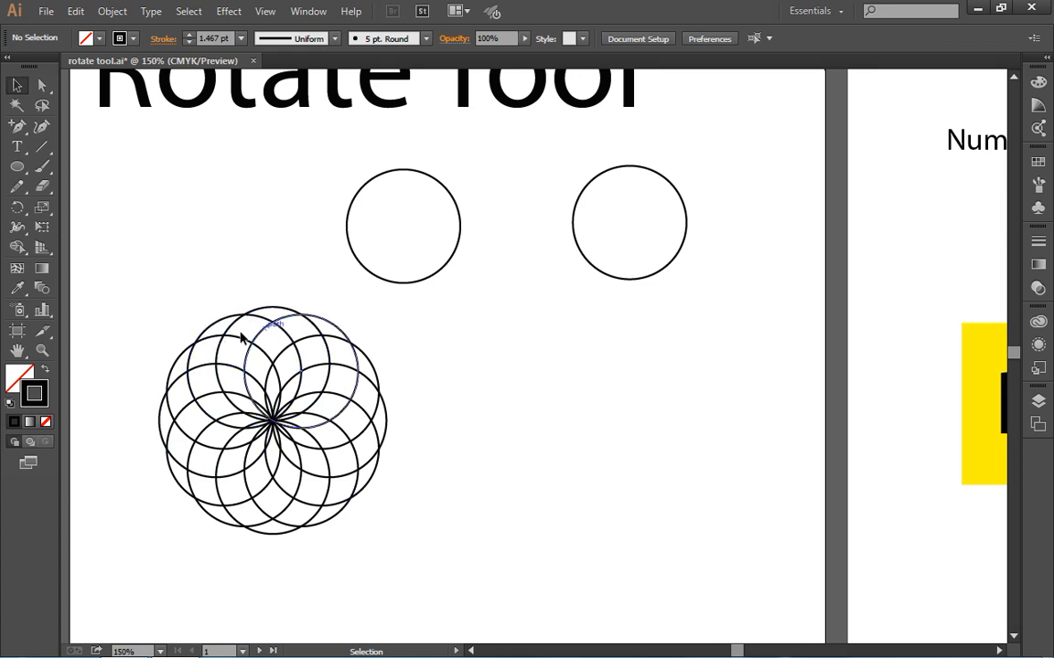
Move the middle circle beside the flower pattern and rotate a copy of it 15° about its bottom anchor point.
left_click_drag(417, 283, 493, 417)
key("space")
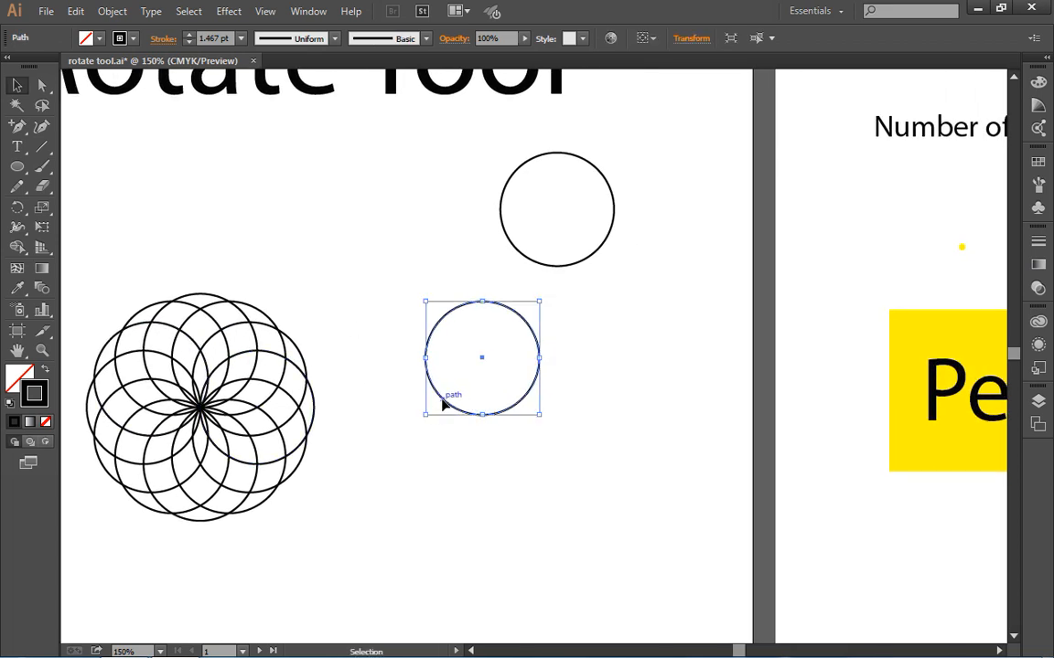
key("r")
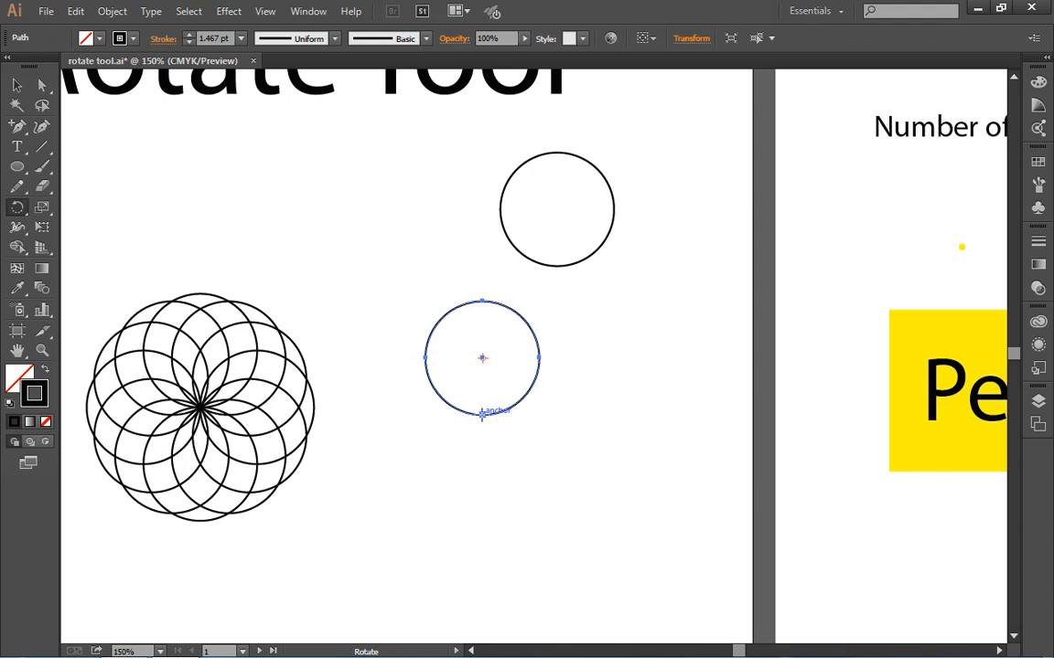
left_click(482, 414, "alt")
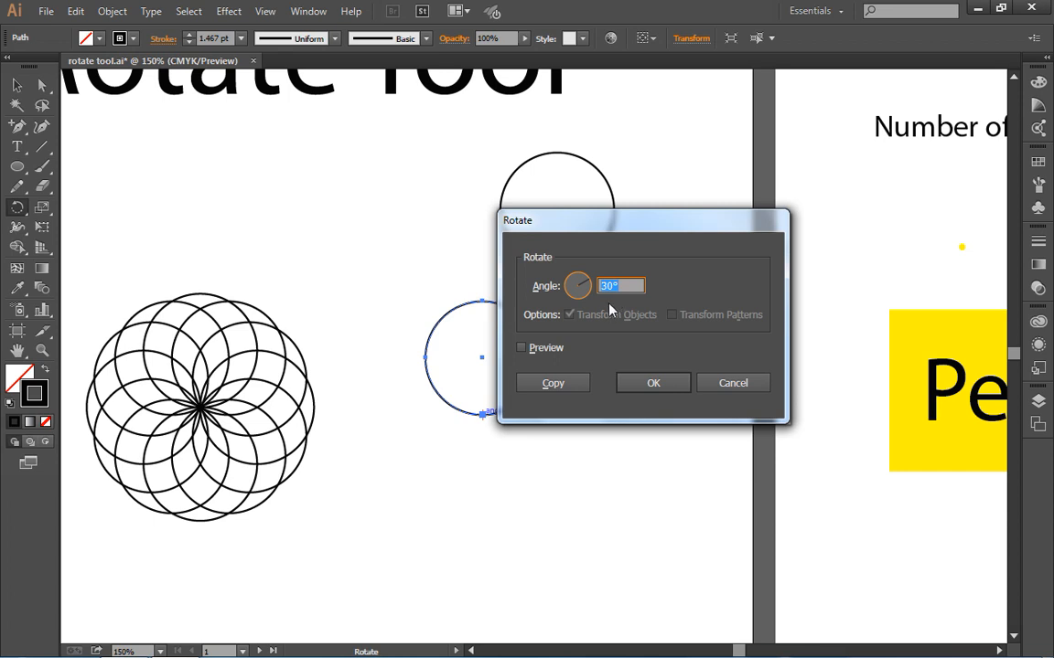
type("1")
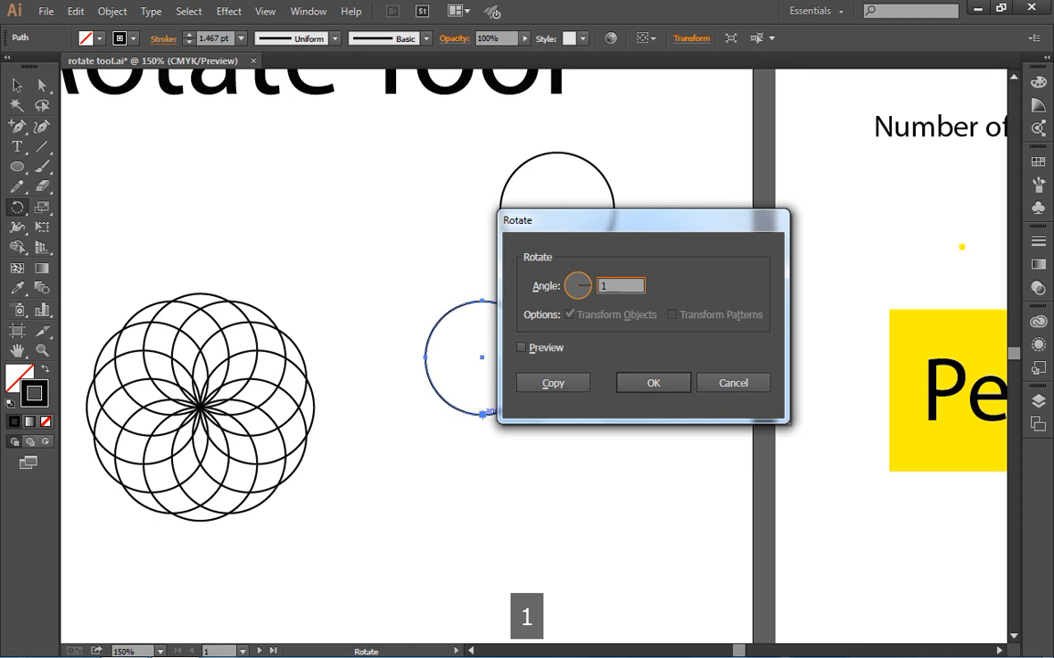
type("5")
left_click(570, 383)
Repeat the 15° rotated copy until the circles go all the way around the pivot.
key("v")
key("ctrl+d")
key("ctrl+d")
key("ctrl+d")
key("ctrl+d")
key("ctrl+d")
key("ctrl+d")
key("ctrl+d")
key("ctrl+d")
key("ctrl+d")
key("ctrl+d")
key("ctrl+d")
key("ctrl+d")
key("ctrl+d")
key("ctrl+d")
key("ctrl+d")
key("ctrl+d")
key("ctrl+d")
key("ctrl+d")
key("ctrl+d")
key("ctrl+d")
key("ctrl+d")
key("ctrl+d")
key("ctrl+d")
key("ctrl+d")
key("ctrl+d")
key("ctrl+d")
key("ctrl+d")
key("ctrl+d")
key("ctrl+d")
key("ctrl+d")
key("ctrl+d")
key("ctrl+d")
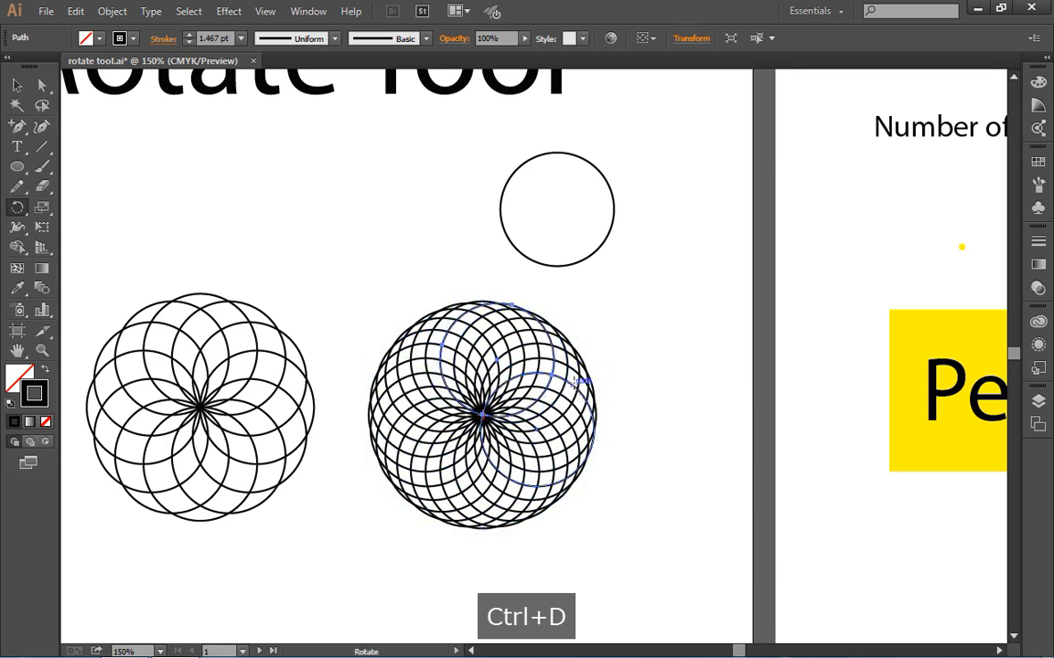
Rotate a copy of the remaining single circle 5° about its bottom anchor point.
key("r")
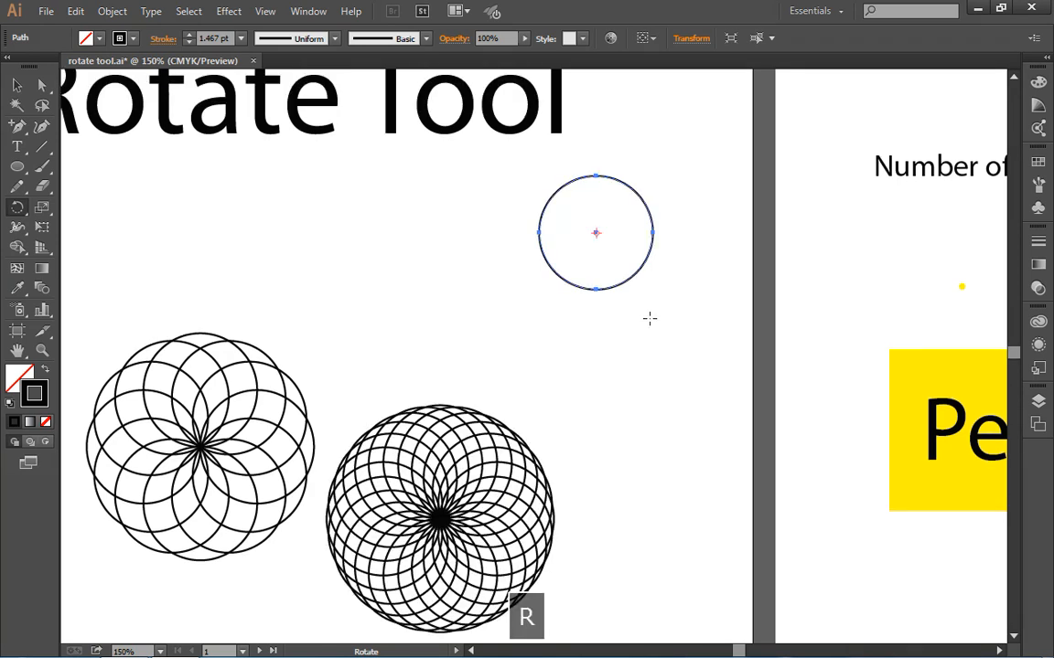
left_click(595, 290, "alt")
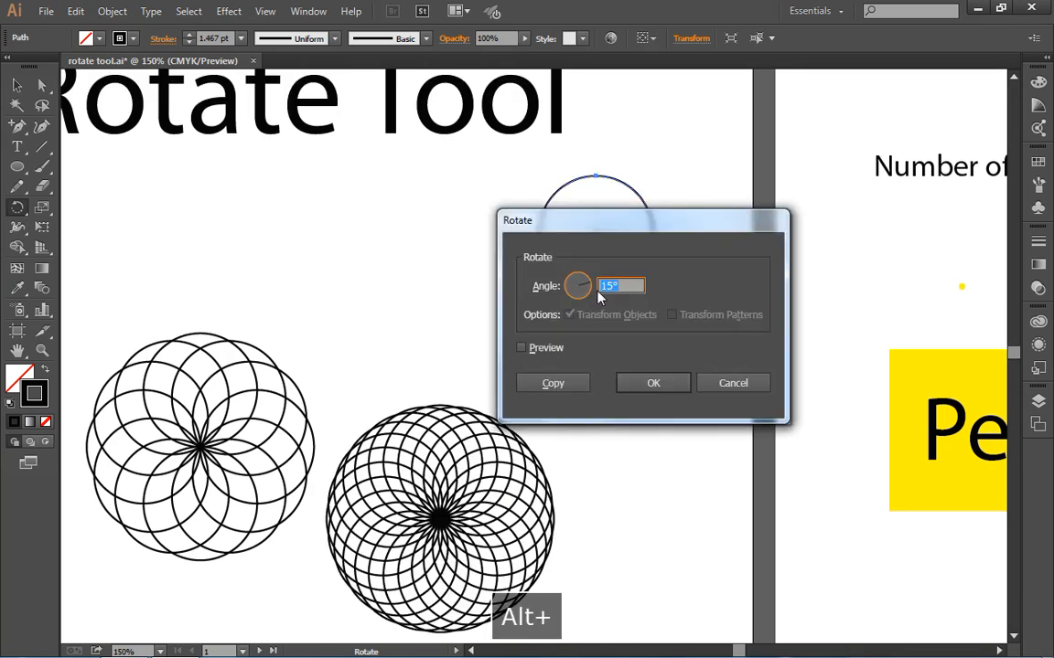
type("5")
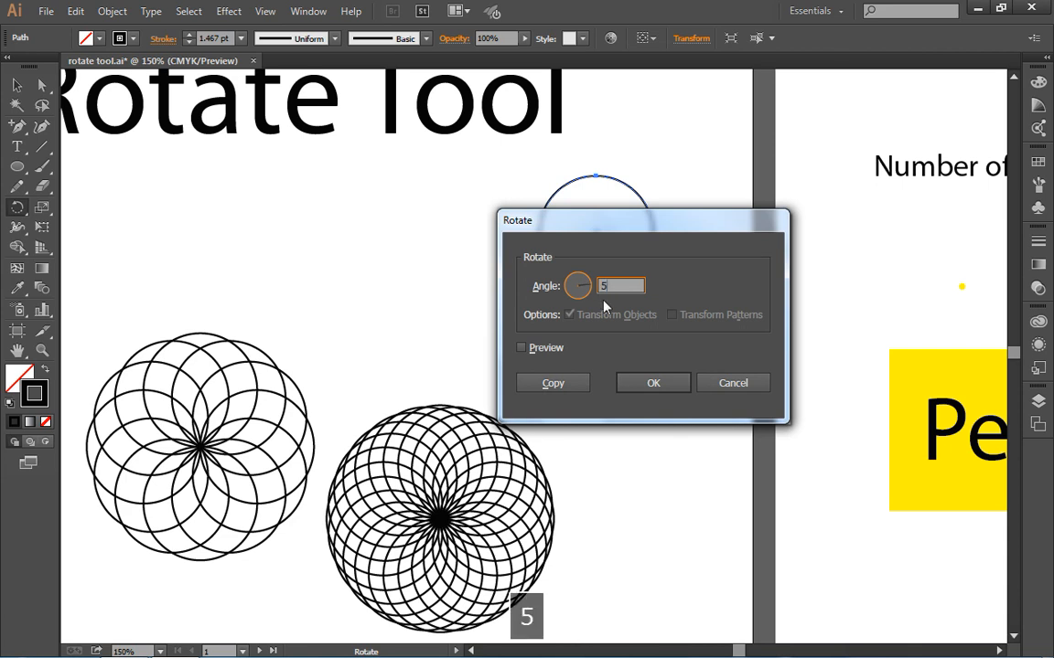
left_click(580, 382)
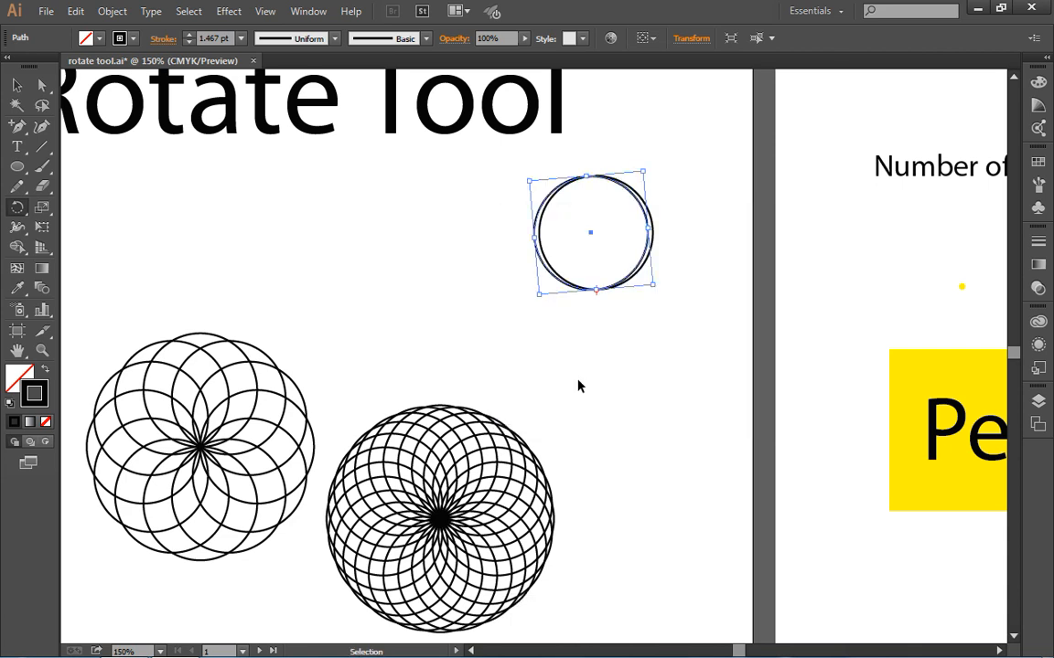
Repeat the 5° rotated copy until the dense ring of circles closes around the pivot, and deselect it.
key("ctrl+d")
key("ctrl+d")
key("ctrl+d")
key("ctrl+d")
key("ctrl+d")
key("ctrl+d")
key("ctrl+d")
key("ctrl+d")
key("ctrl+d")
key("ctrl+d")
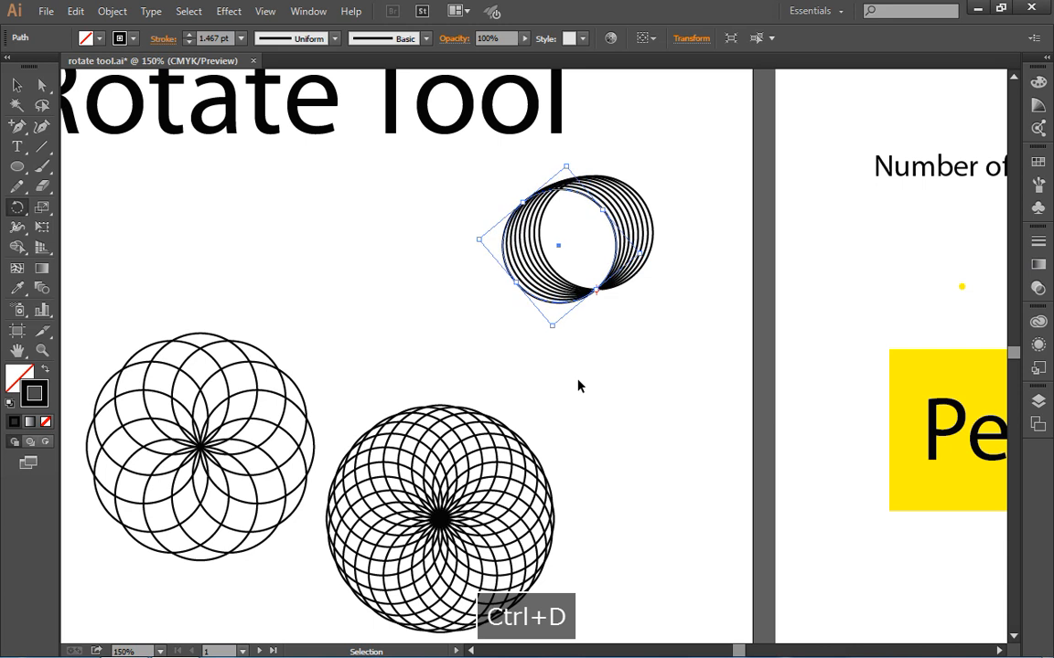
key("ctrl+d")
key("ctrl+d")
key("ctrl+d")
key("ctrl+d")
key("ctrl+d")
key("ctrl+d")
key("ctrl+d")
key("ctrl+d")
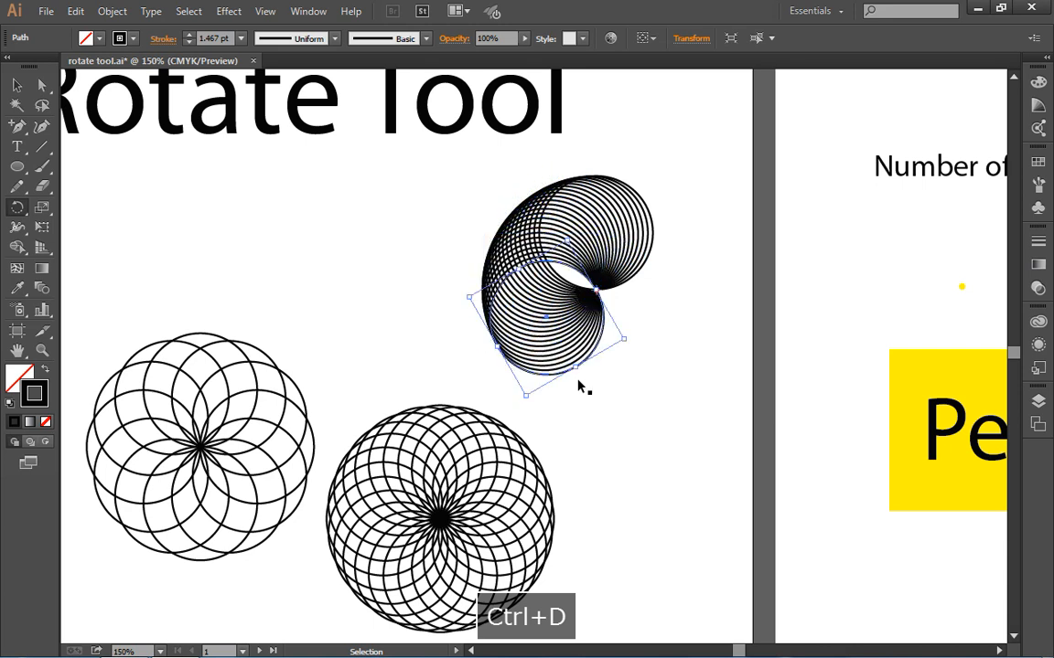
key("ctrl+d")
key("ctrl+d")
key("ctrl+d")
key("ctrl+d")
key("ctrl+d")
key("ctrl+d")
key("ctrl+d")
key("ctrl+d")
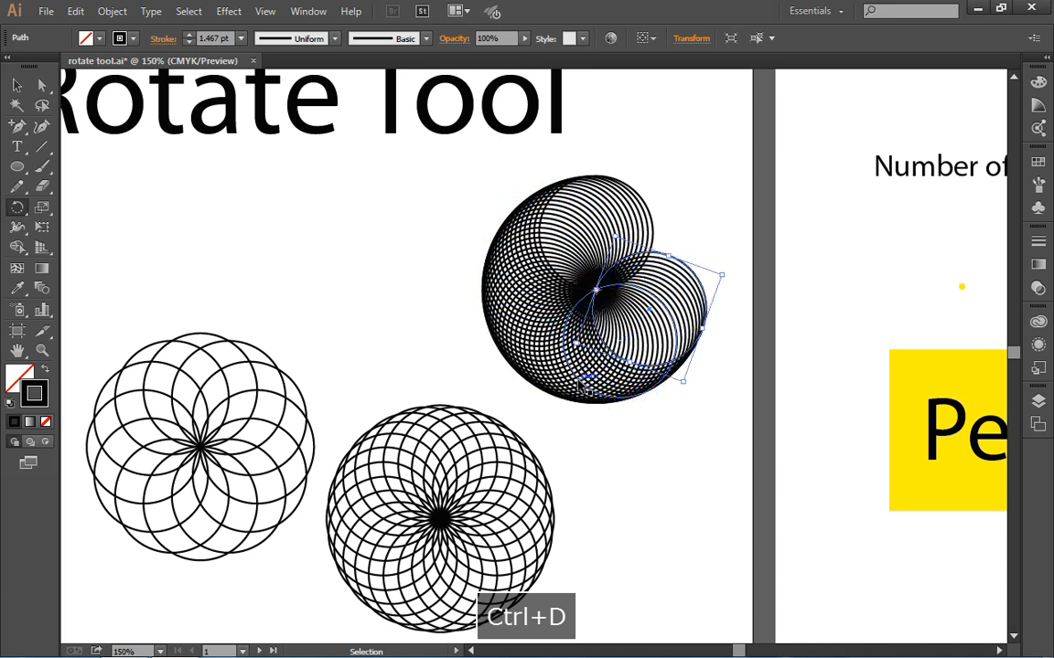
key("ctrl+d")
key("ctrl+d")
key("ctrl+d")
key("ctrl+d")
key("ctrl+d")
key("ctrl+d")
key("ctrl+d")
key("ctrl+d")
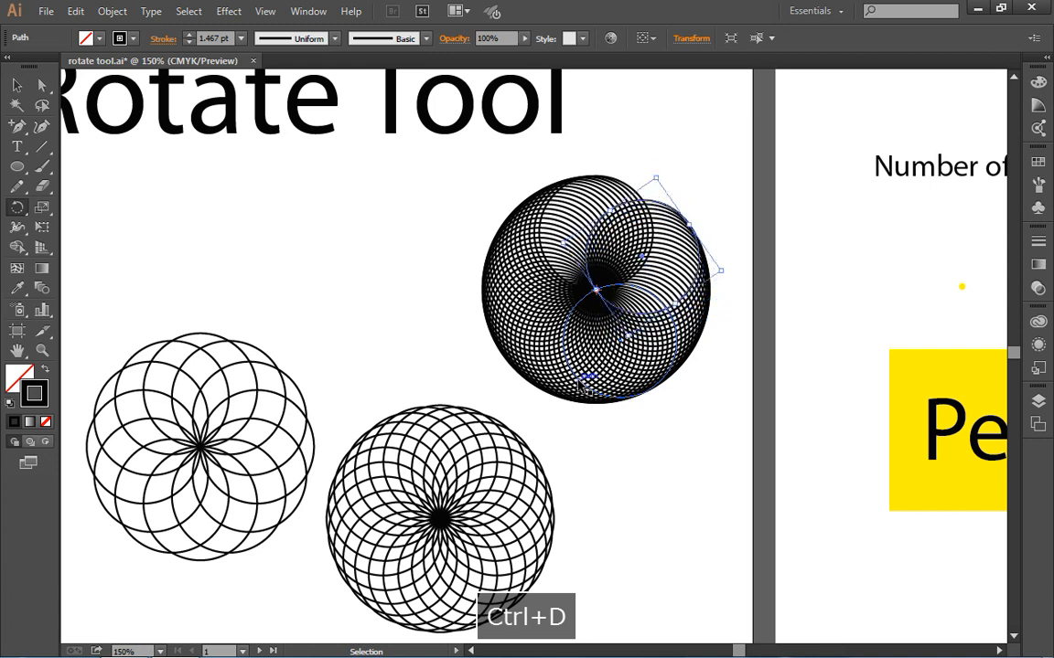
key("ctrl+d")
key("ctrl+d")
key("ctrl+d")
key("ctrl+d")
key("ctrl+d")
key("ctrl+d")
key("ctrl+d")
key("ctrl+d")
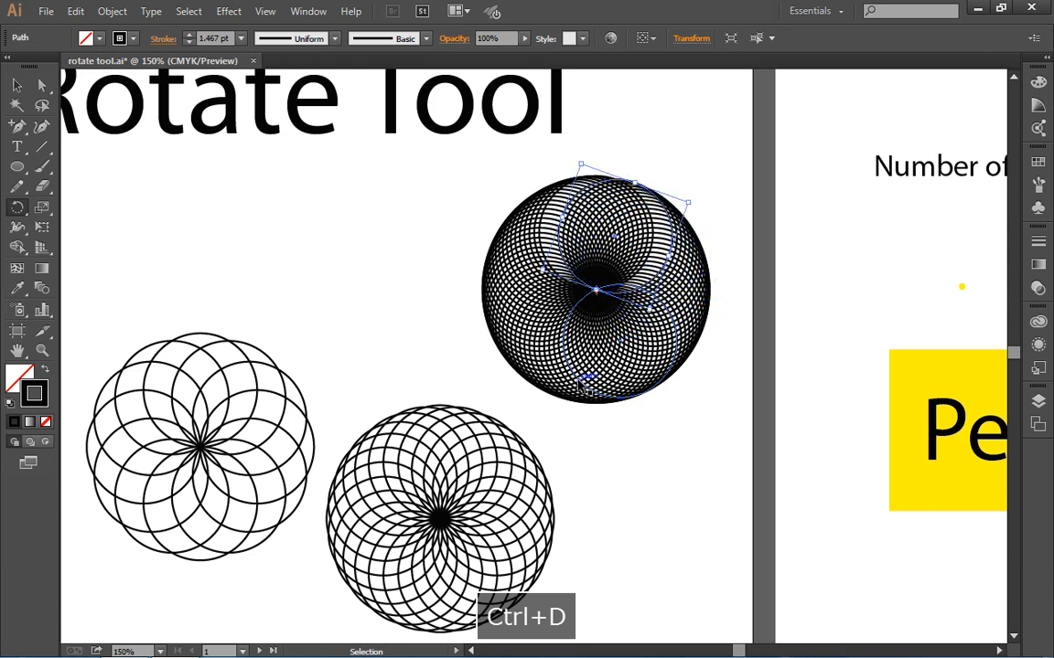
key("ctrl+d")
key("ctrl+d")
key("ctrl+d")
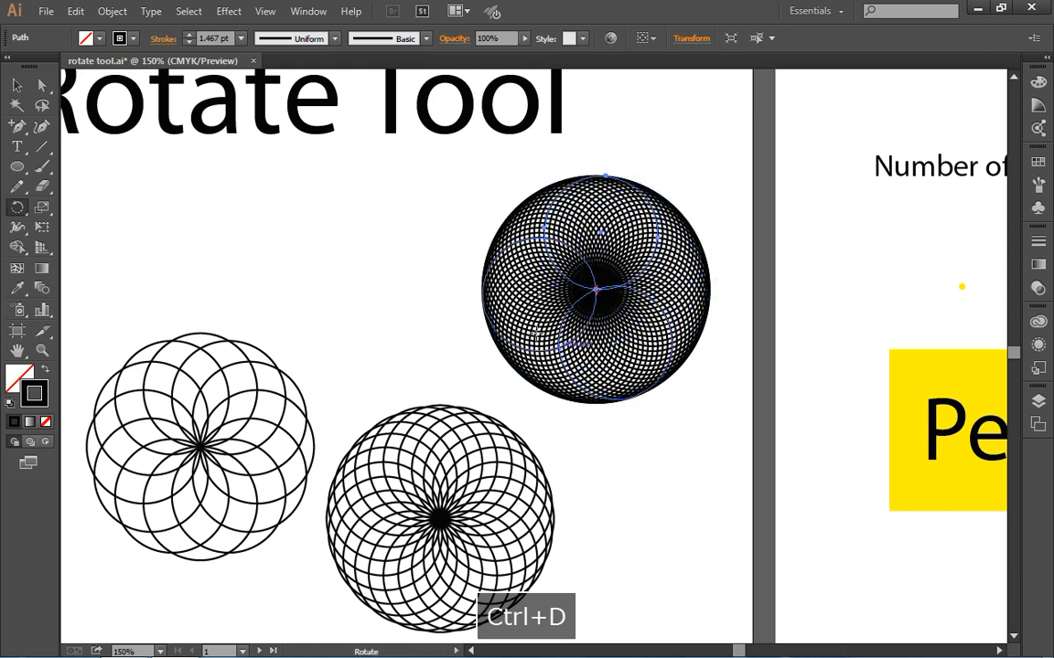
left_click(17, 85)
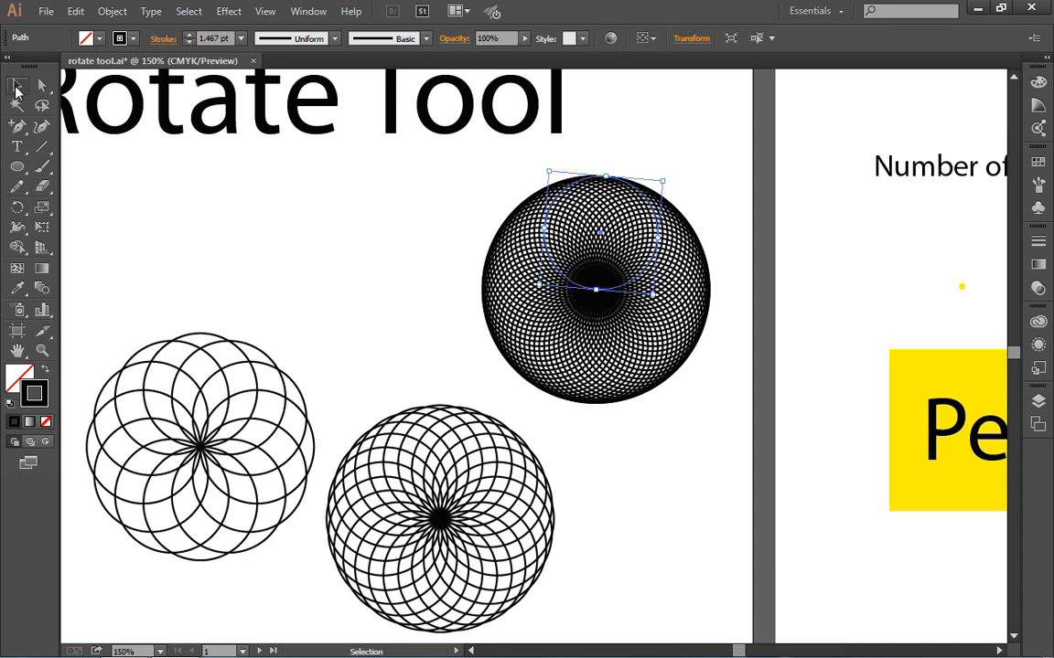
left_click(322, 277)
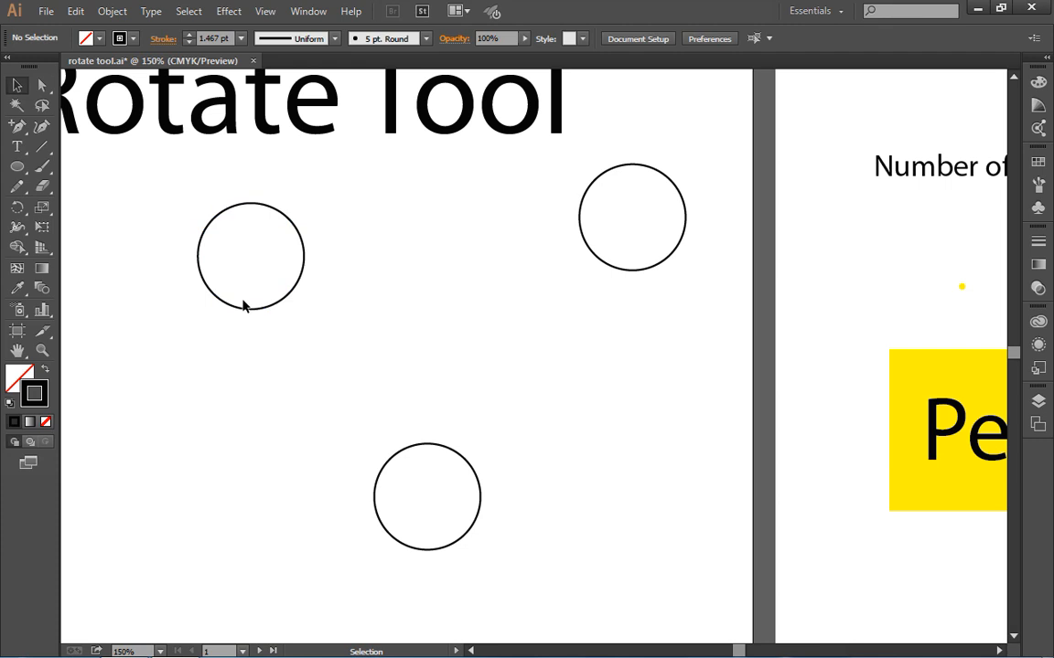
Rotate a copy of the circle under the title's left part 30° about a point inside it, slightly below and right of its centre.
left_click(265, 256)
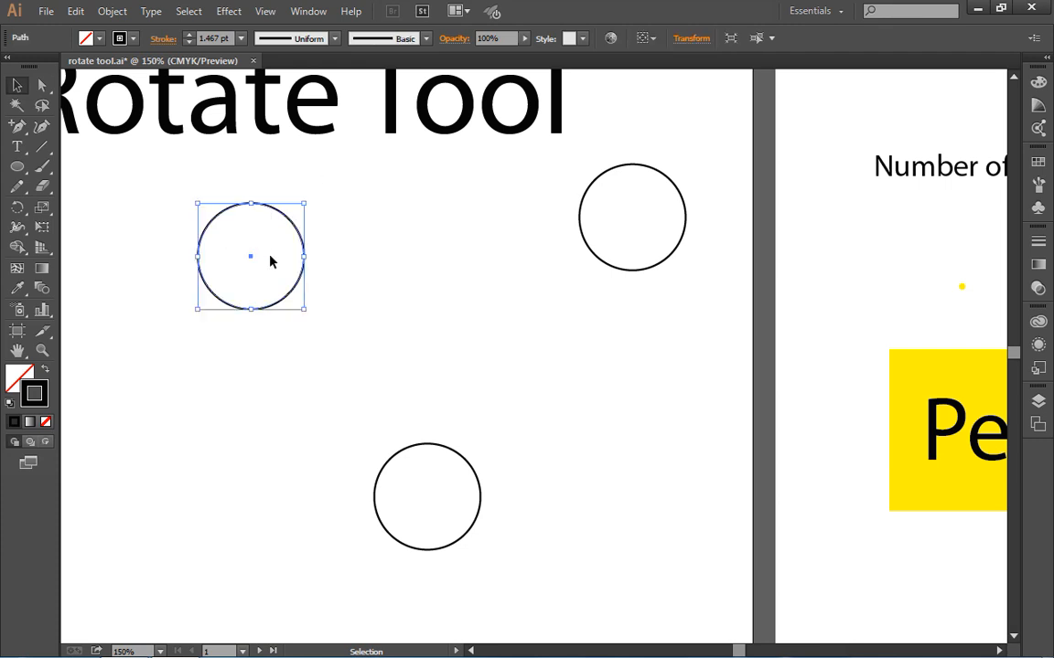
key("r")
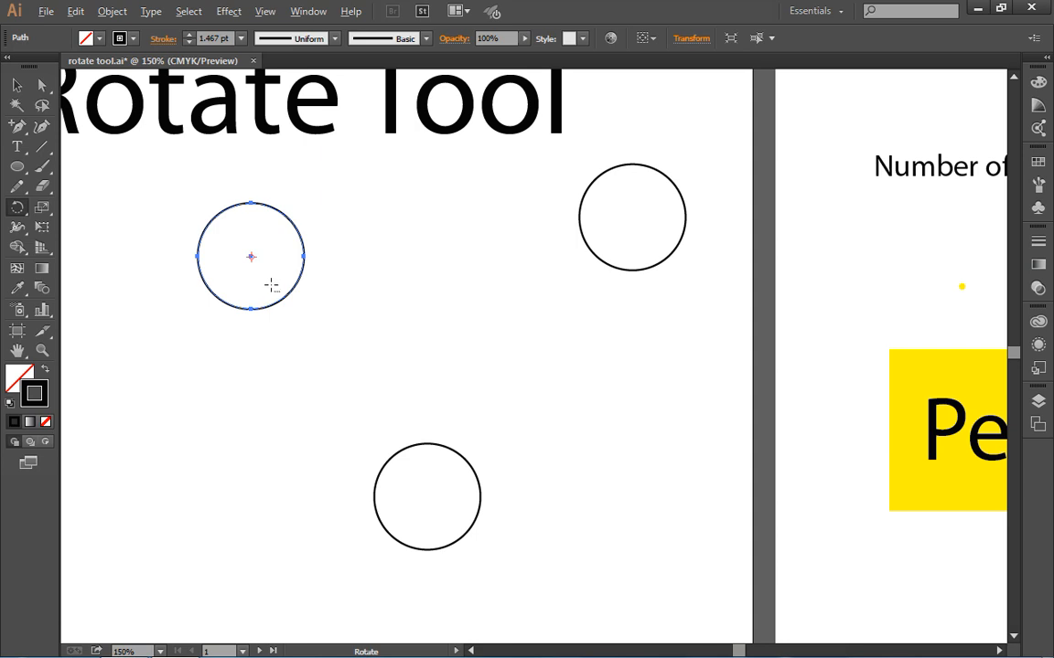
left_click(271, 285, "alt")
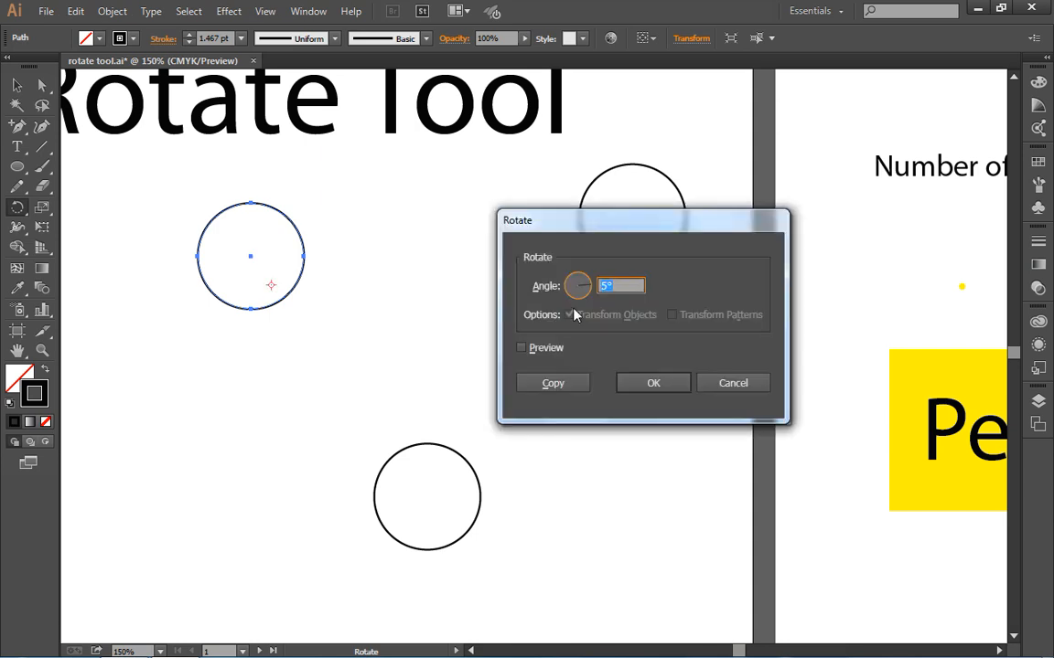
type("30")
left_click(559, 382)
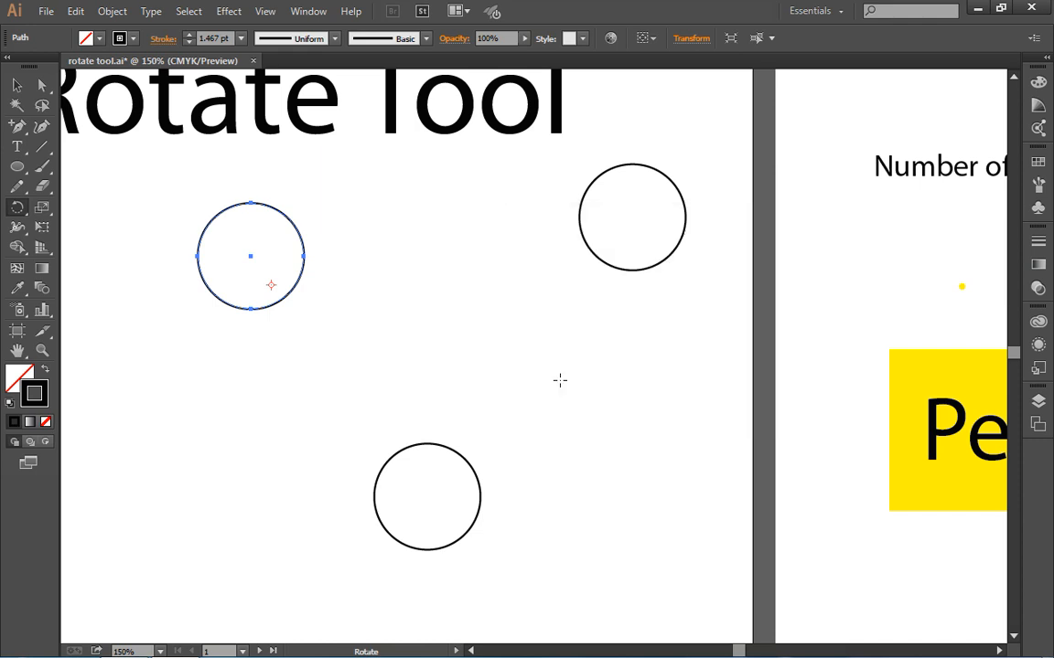
Repeat the 30° rotated copy until the overlapping circles close around the inner pivot, and deselect the pattern.
key("ctrl+d")
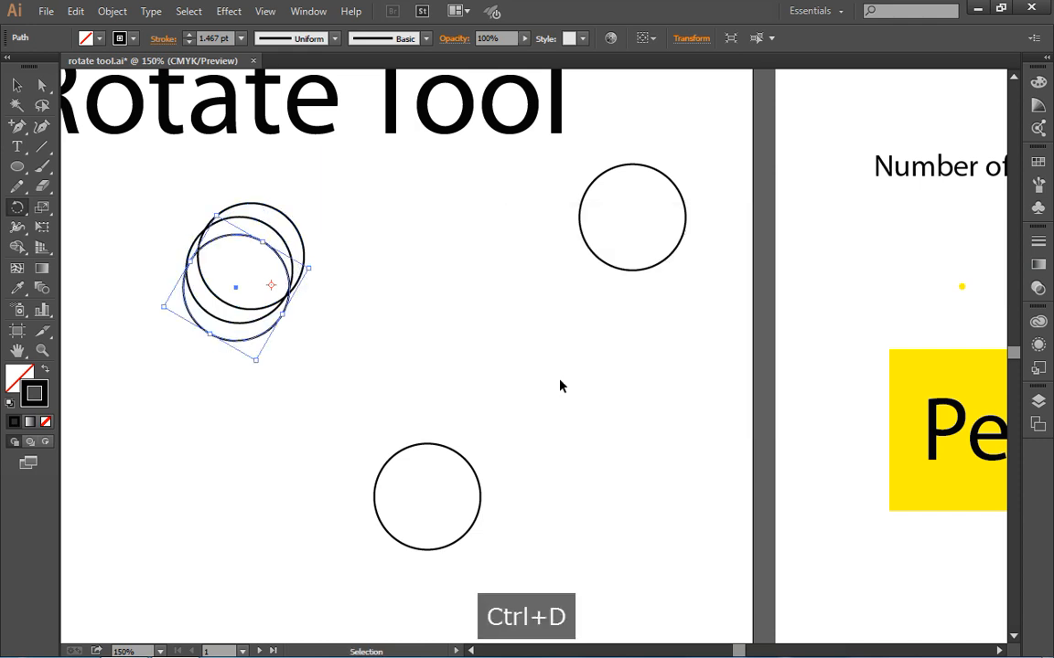
key("ctrl+d")
key("ctrl+d")
key("ctrl+d")
key("ctrl+d")
key("ctrl+d")
key("ctrl+d")
key("ctrl+d")
key("ctrl+d")
key("ctrl+d")
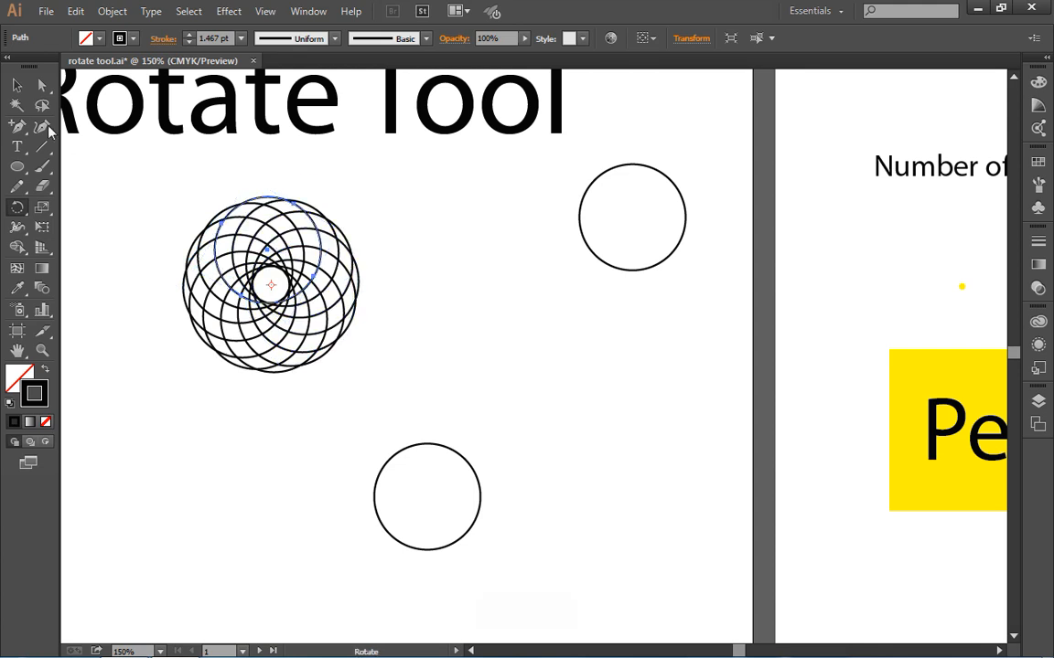
left_click(16, 86)
left_click(399, 277)
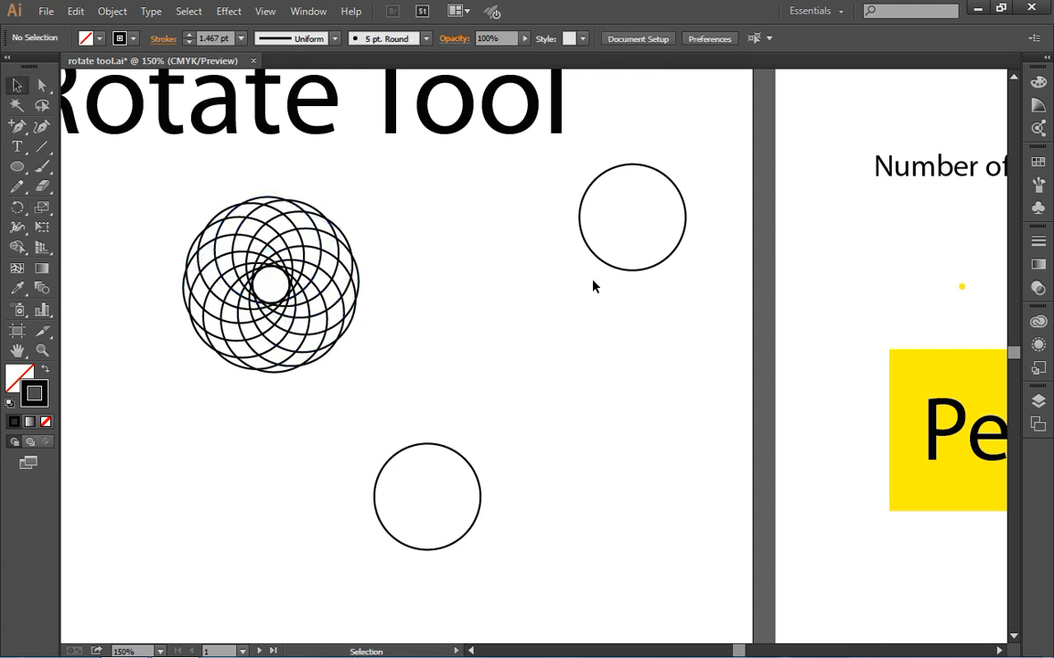
Move the right-hand circle slightly down and left, and rotate a copy of it 30° about a point outside its lower-right edge.
left_click_drag(599, 264, 546, 316)
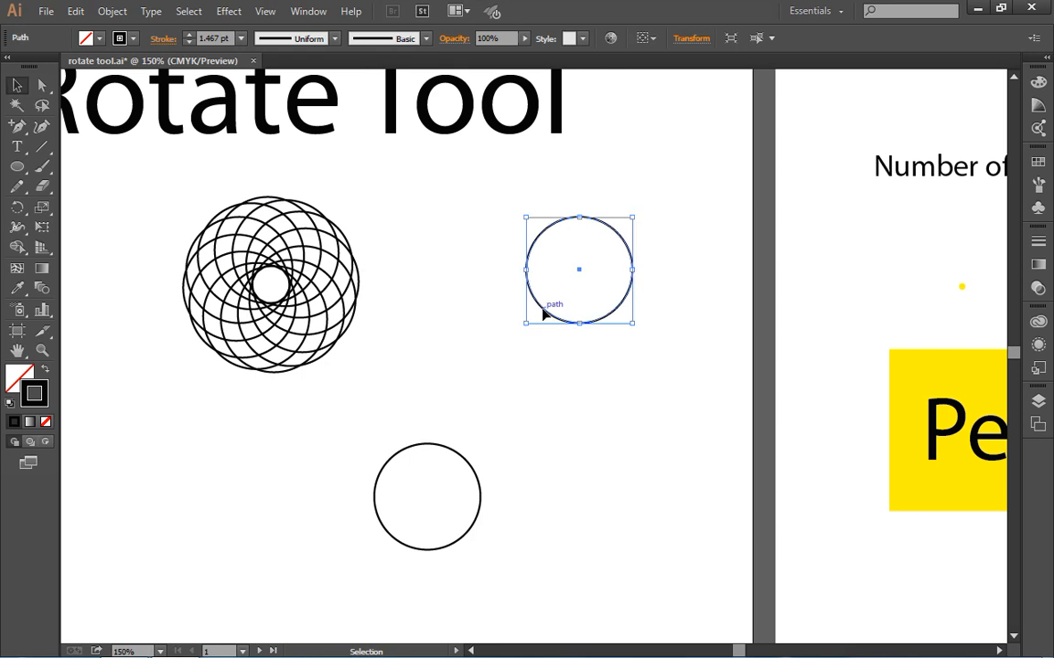
key("r")
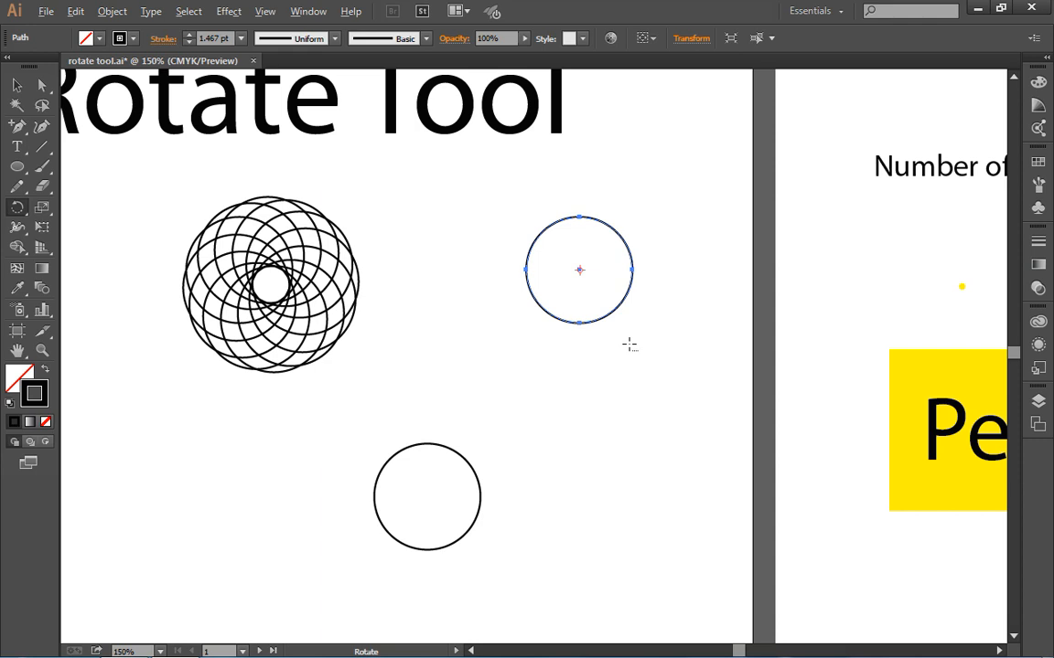
left_click(626, 342, "alt")
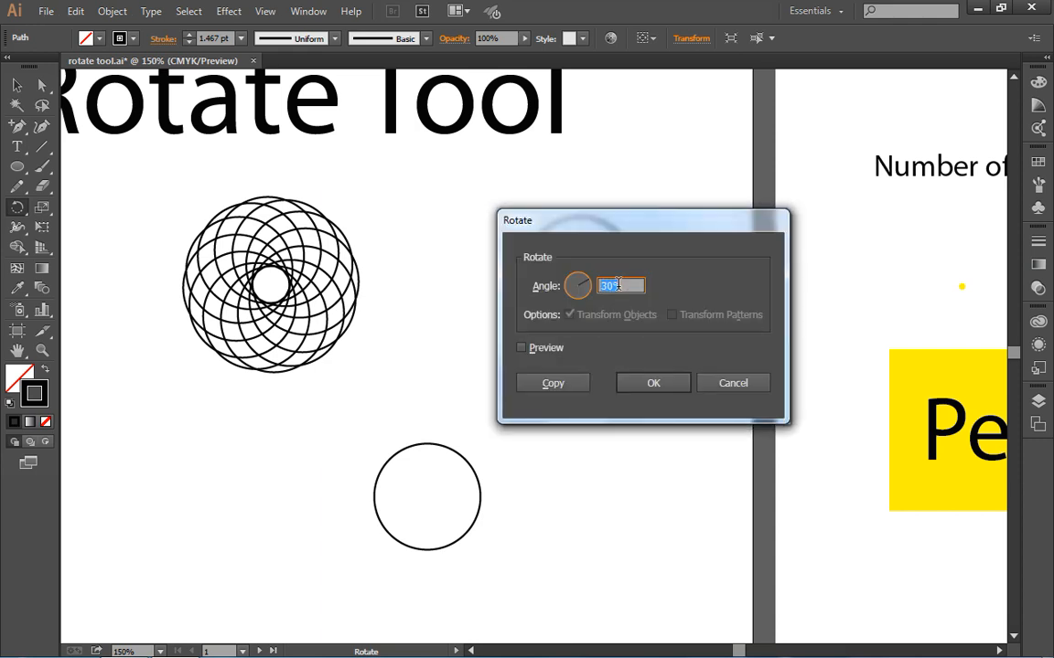
left_click(567, 382)
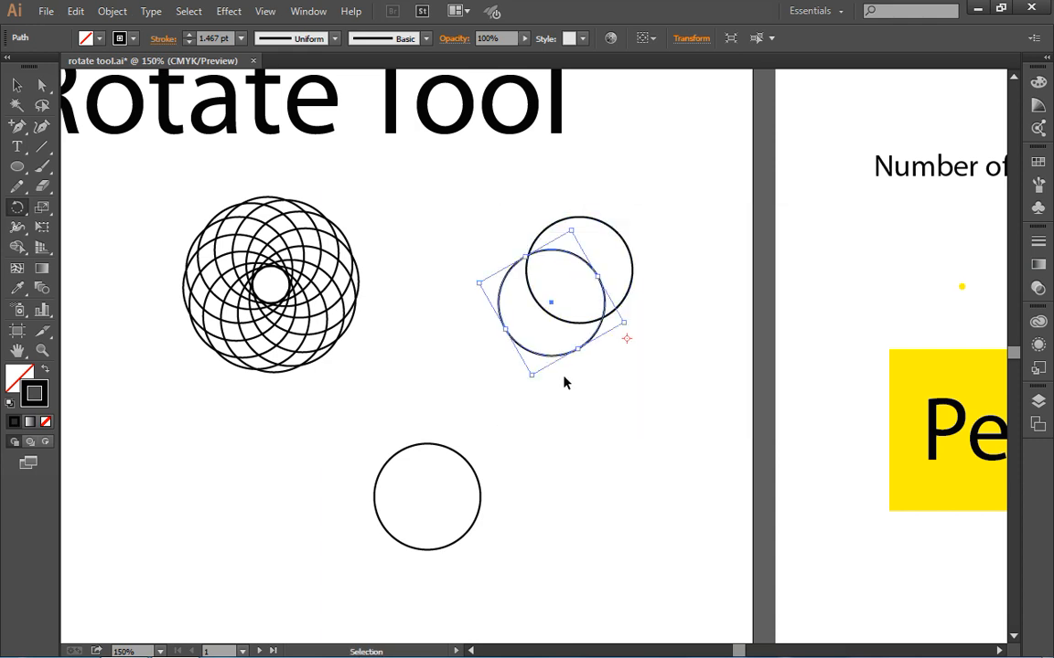
Repeat the 30° rotated copy until the circles form a complete ring around the outside pivot.
key("ctrl+d")
key("ctrl+d")
key("ctrl+d")
key("ctrl+d")
key("ctrl+d")
key("ctrl+d")
key("ctrl+d")
key("ctrl+d")
key("ctrl+d")
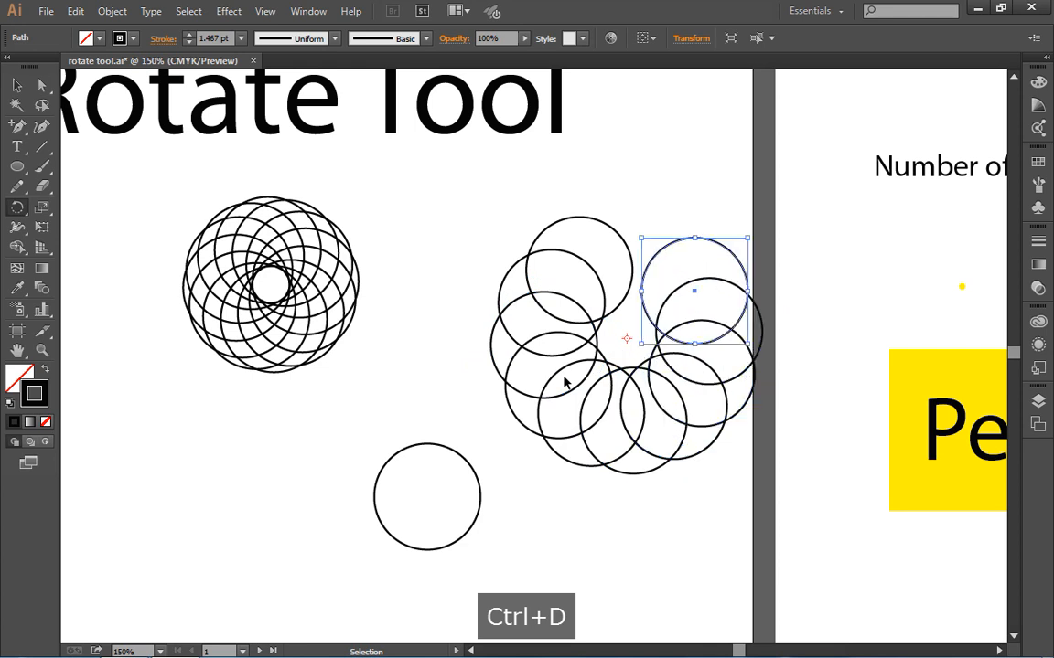
key("ctrl+d")
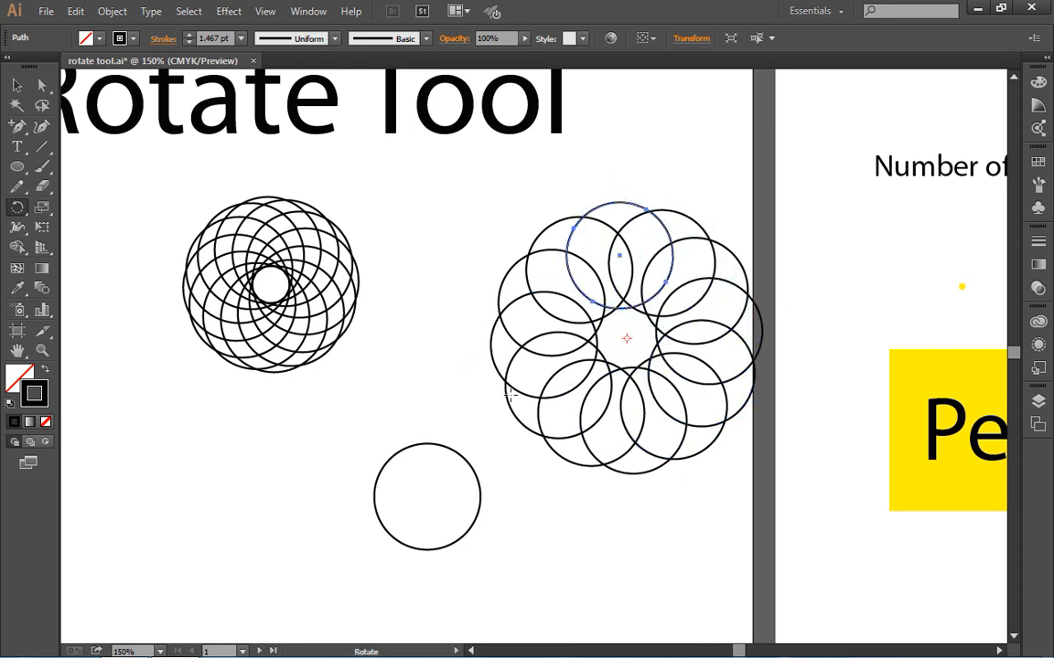
Move the remaining single circle to the left and rotate a copy of it 30° about a point just outside its lower-left edge.
key("v")
scroll(442, 439, "down", 3)
left_click_drag(458, 401, 383, 411)
key("r")
scroll(380, 412, "down", 4)
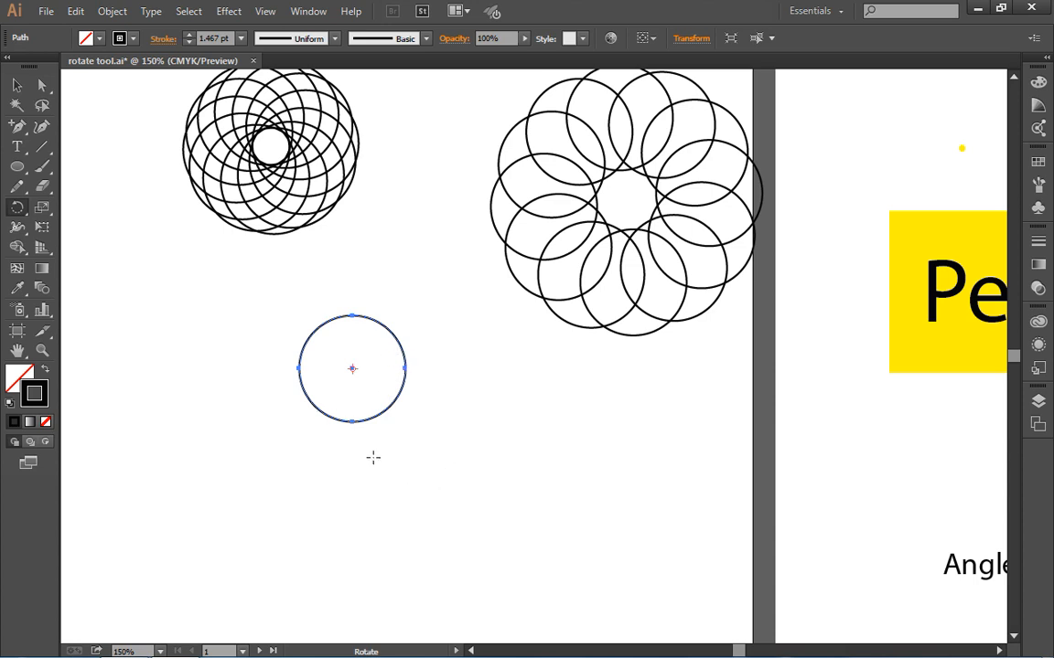
left_click(286, 401)
left_click(285, 401, "alt")
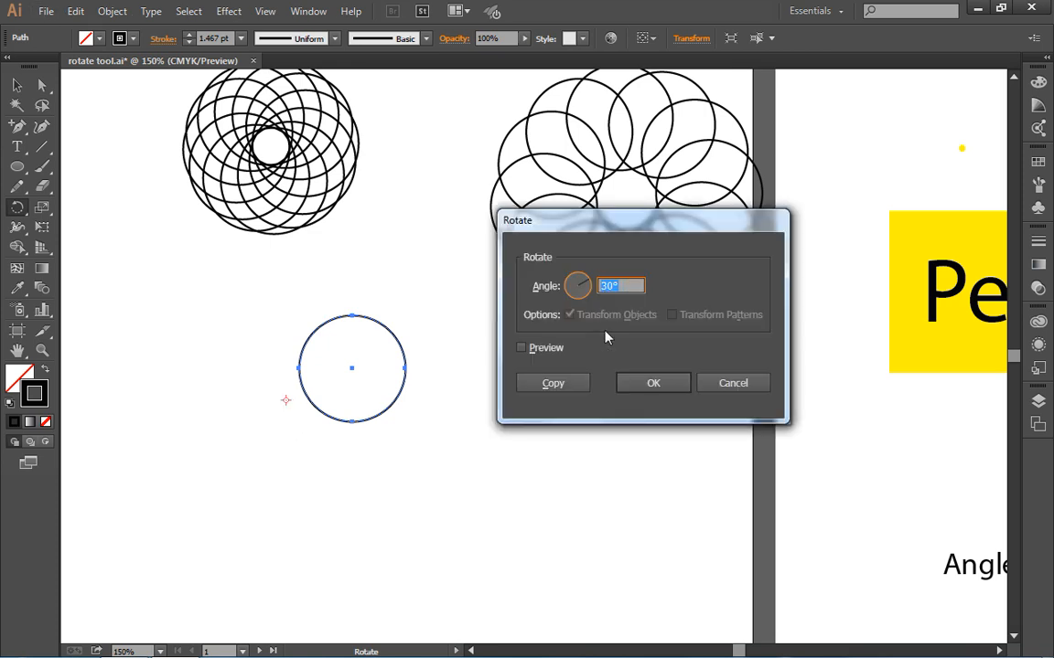
left_click(552, 384)
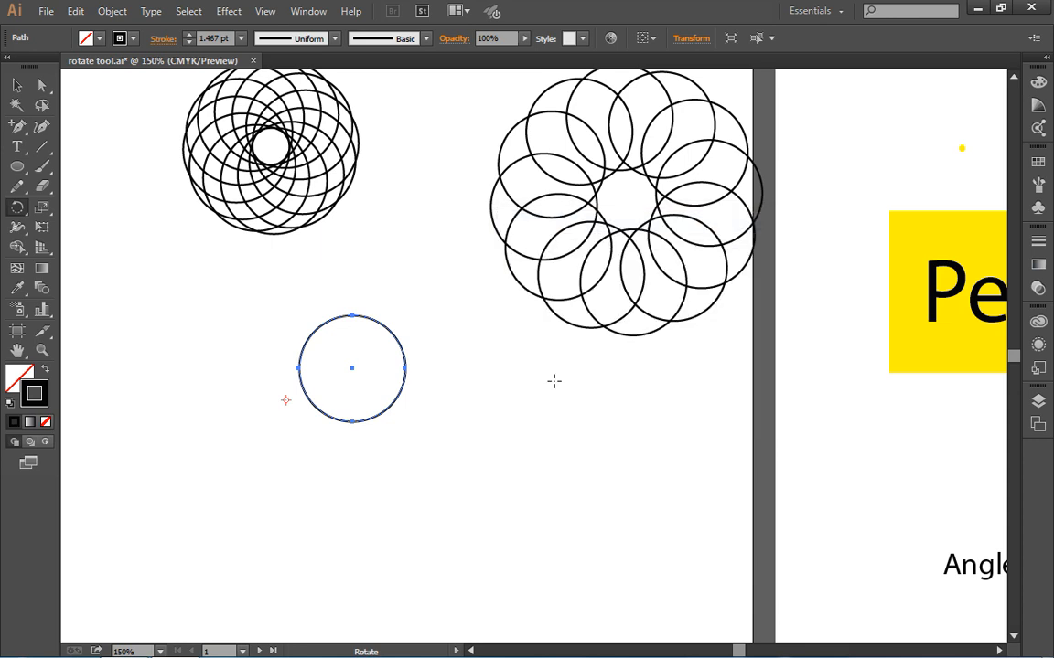
Repeat the 30° rotated copy until the lower circles form a full flower around their pivot.
key("ctrl+d")
key("ctrl+d")
key("ctrl+d")
key("ctrl+d")
key("ctrl+d")
key("ctrl+d")
key("ctrl+d")
key("ctrl+d")
key("ctrl+d")
key("ctrl+d")
key("ctrl+d")
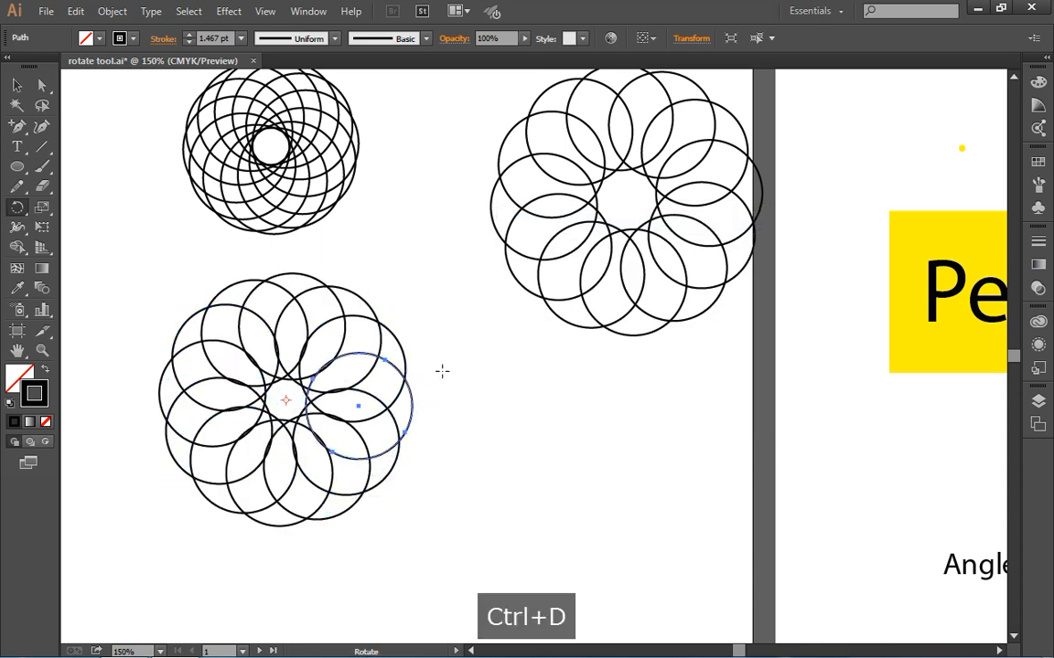
Select the whole lower flower pattern and fill alternating outer segments with orange (M 58.04, Y 91.76) using the Live Paint Bucket and an enlarged colour spectrum.
scroll(442, 371, "up", 1)
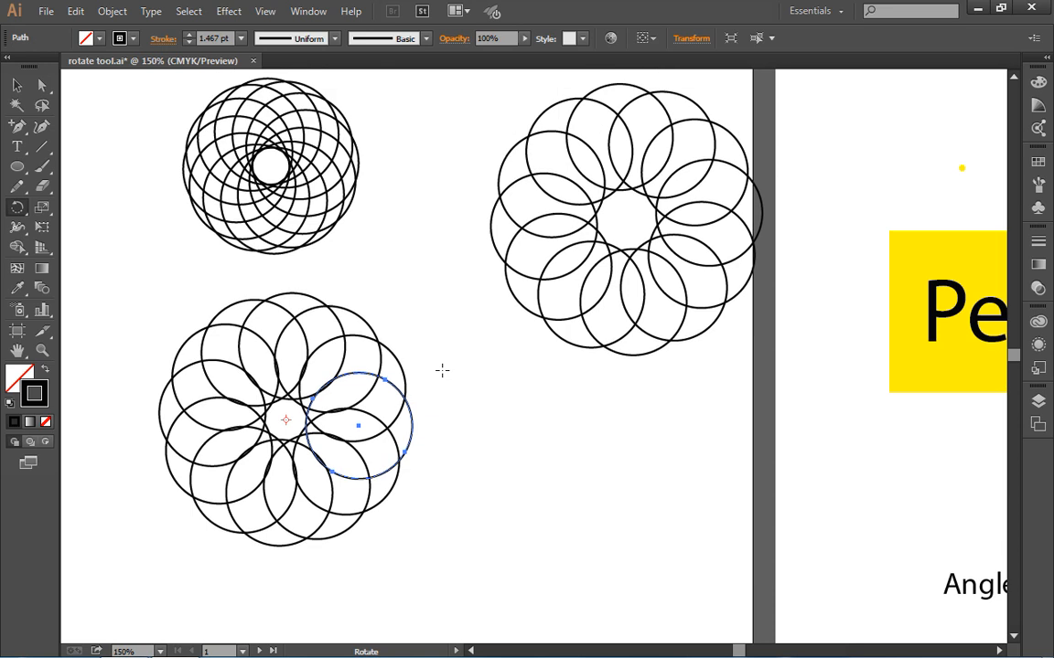
scroll(441, 370, "up", 1)
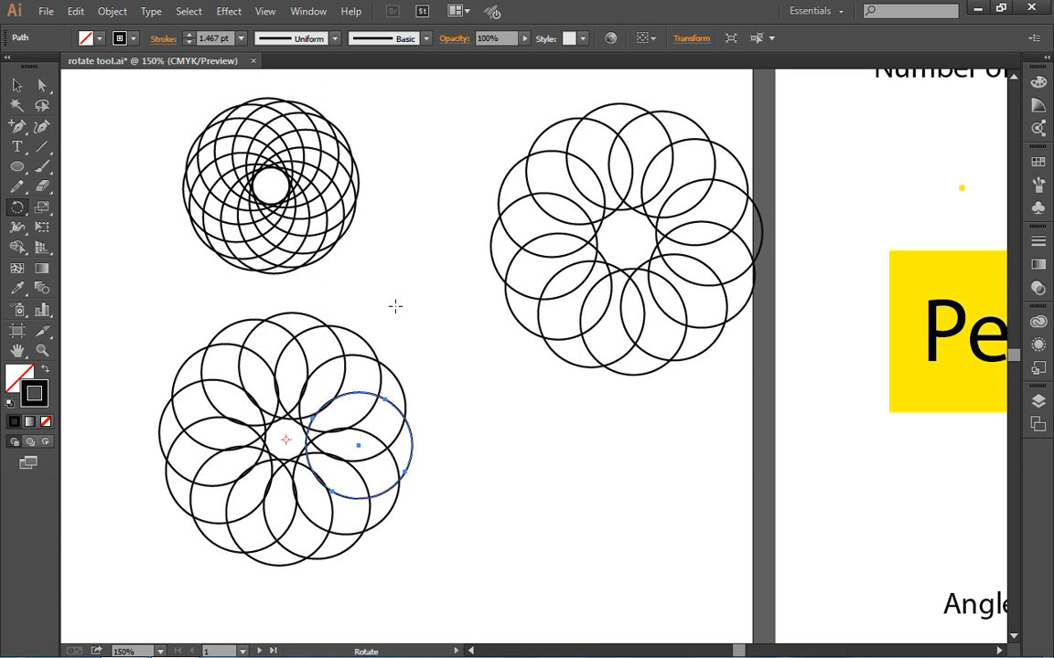
scroll(395, 306, "down", 2)
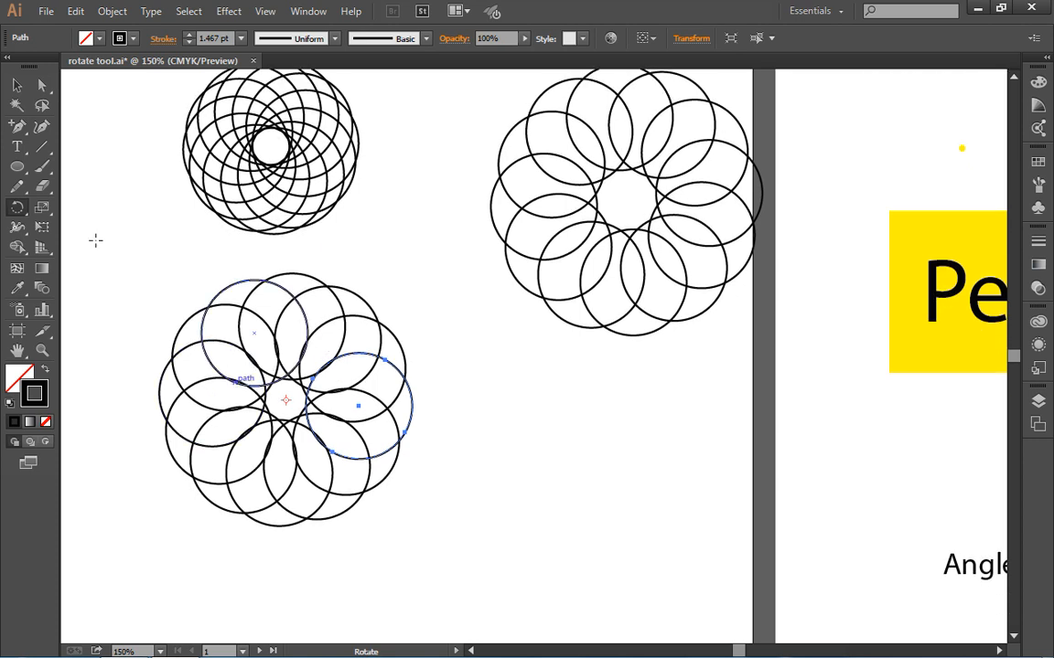
left_click(17, 85)
left_click_drag(137, 257, 435, 557)
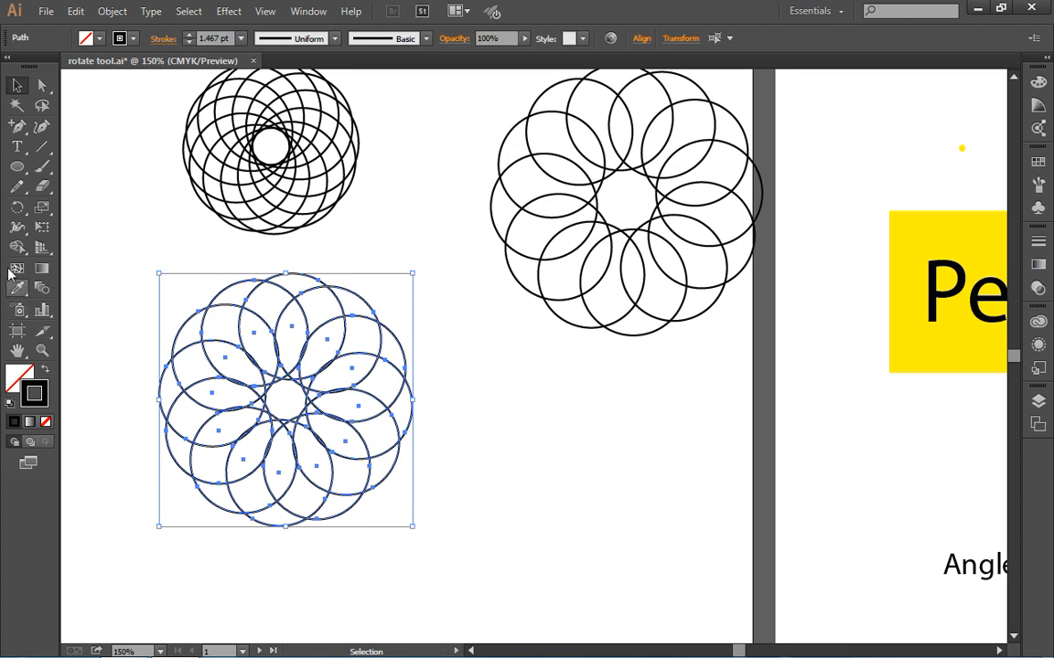
left_click_drag(17, 246, 101, 265)
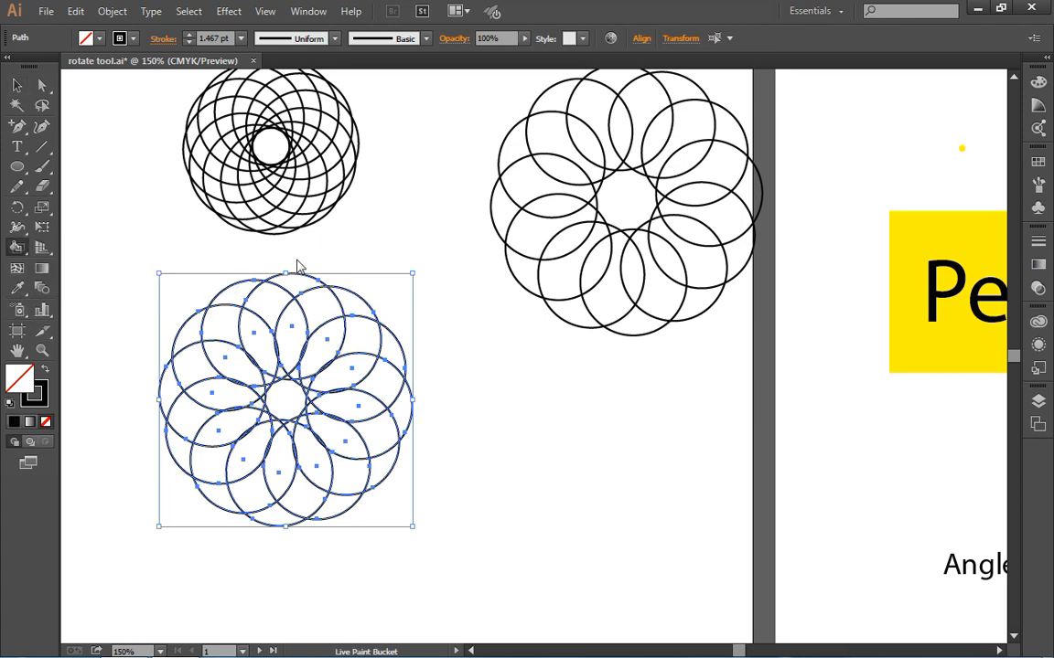
left_click(1038, 81)
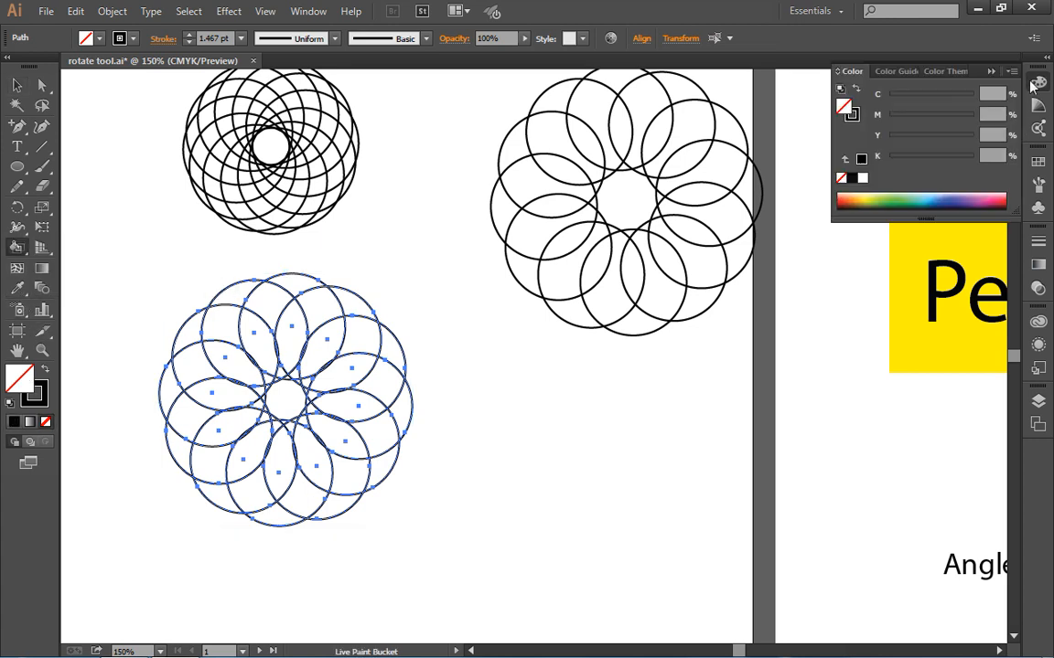
left_click_drag(925, 219, 896, 356)
left_click(848, 251)
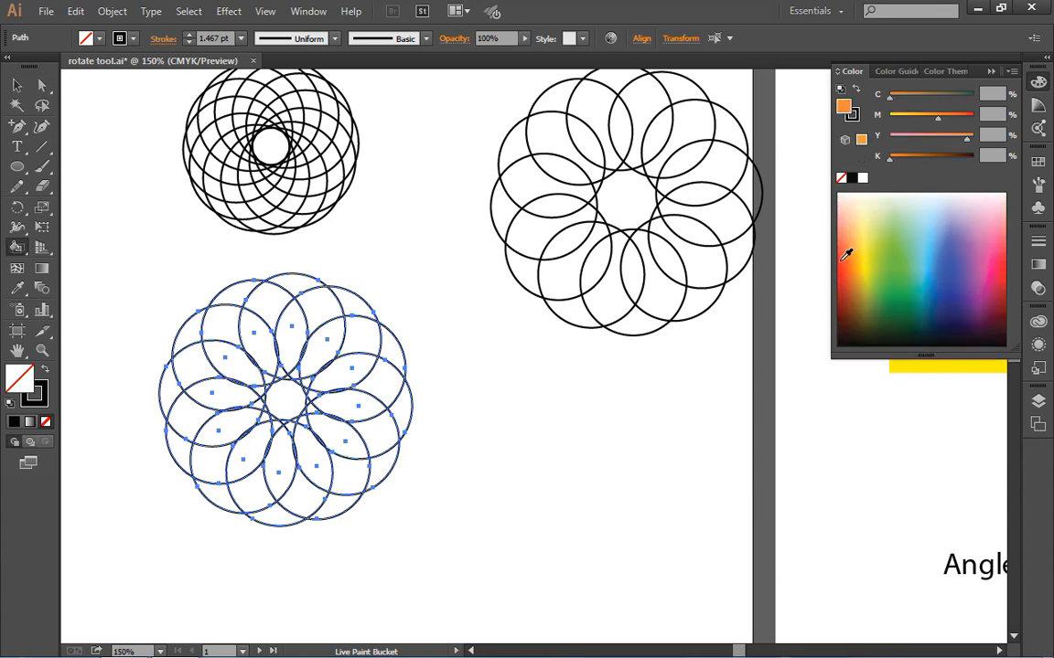
left_click(234, 295)
left_click(366, 307)
left_click(404, 413)
left_click(348, 510)
left_click(212, 494)
left_click(182, 411)
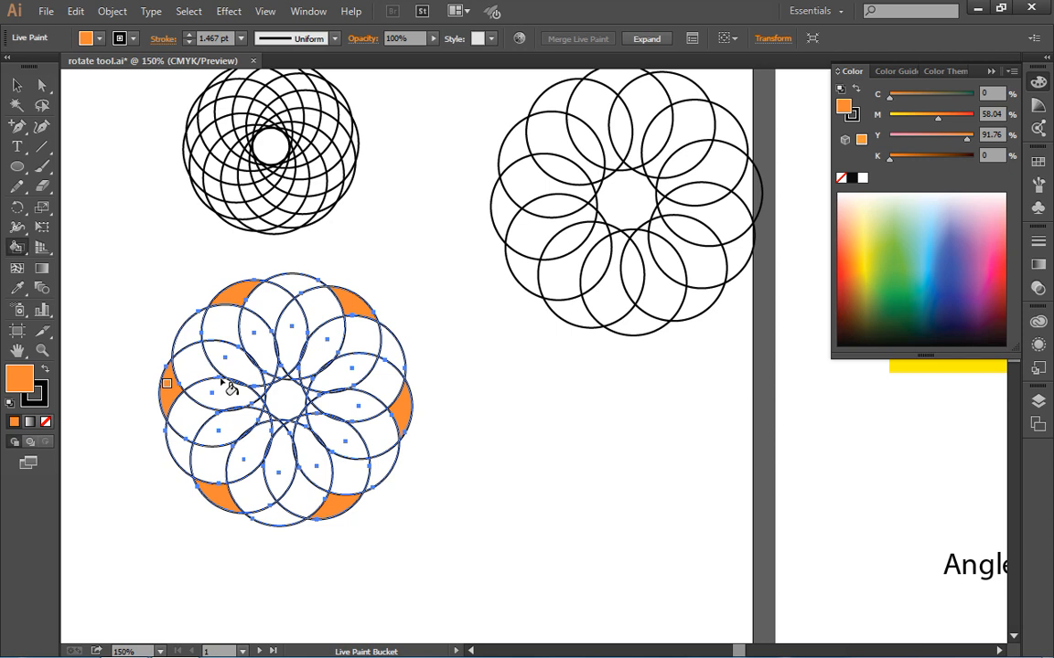
Fill the outer segments between the orange ones with violet (C 73.73, M 75.69) using Live Paint.
left_click(962, 244)
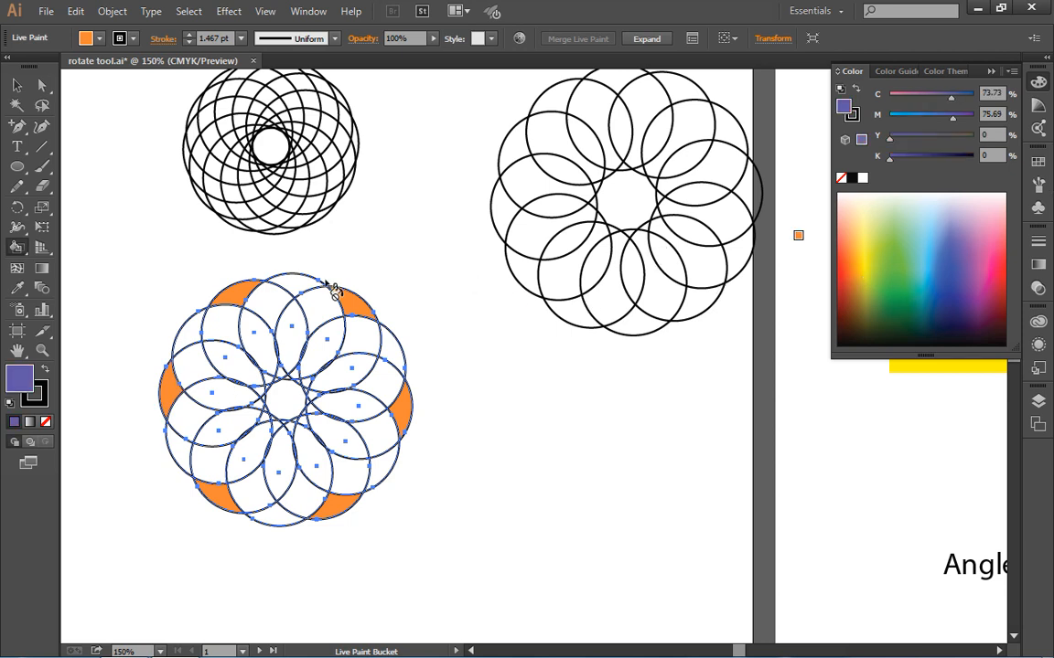
left_click(311, 293)
left_click(393, 352)
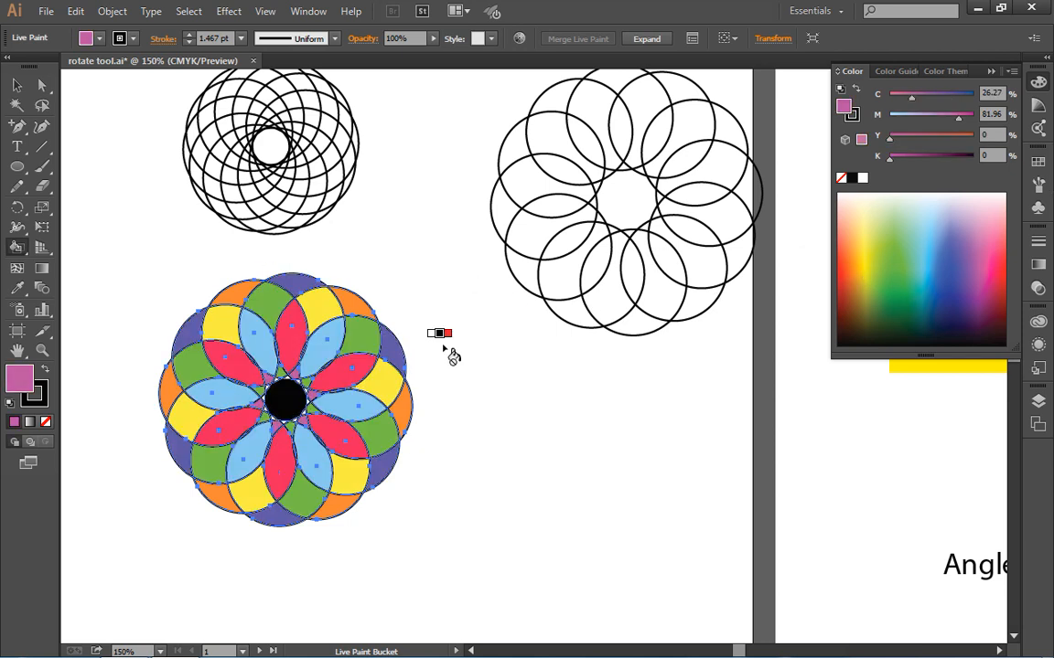
Remove the stroke from the painted flower pattern and deselect it.
key("v")
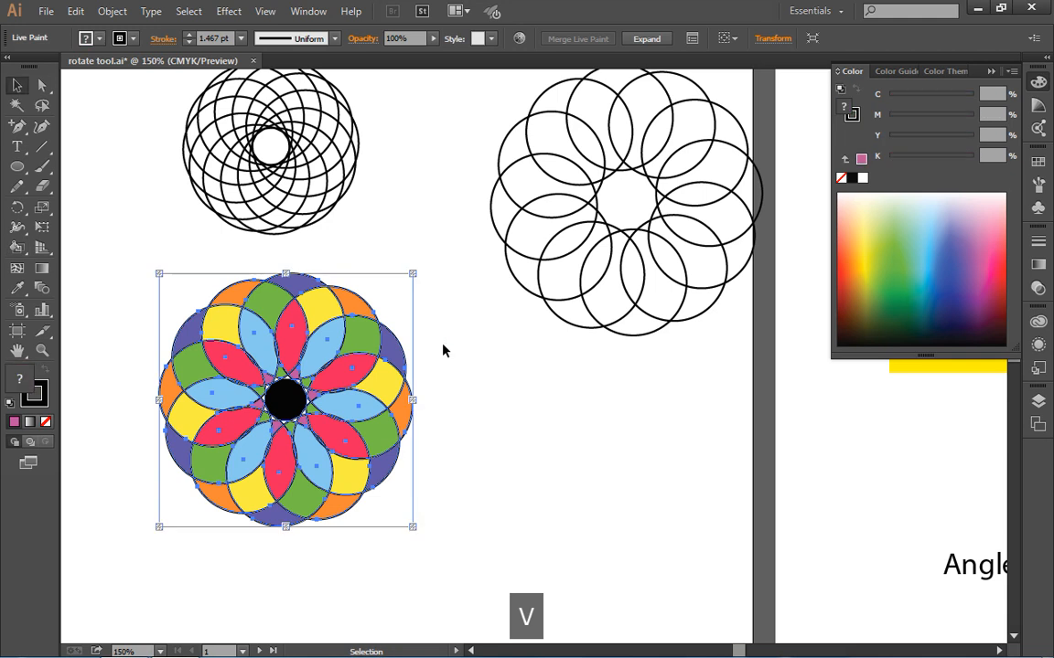
left_click(142, 285)
mouse_move(149, 273)
left_mouse_down()
mouse_move(435, 512)
mouse_move(430, 546)
left_mouse_up()
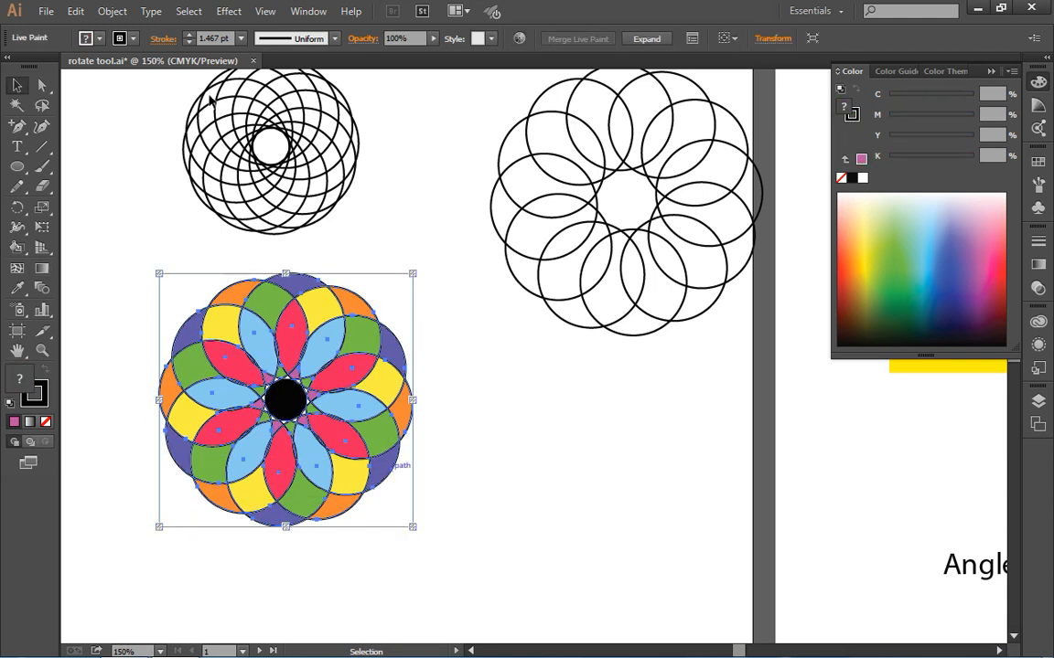
left_click(133, 39)
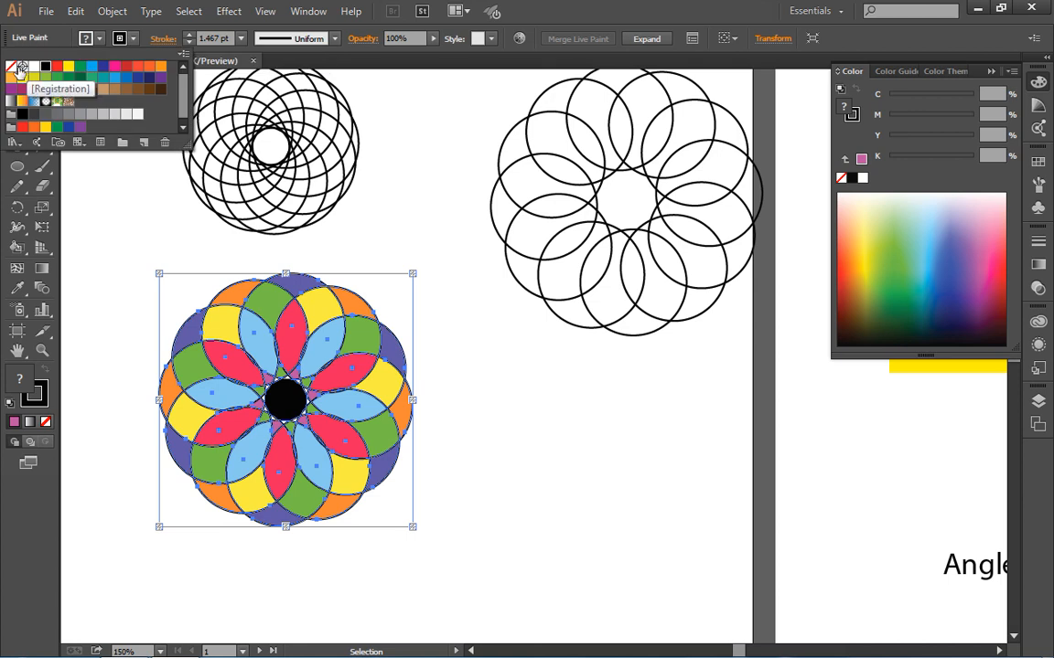
left_click(11, 66)
left_click(515, 414)
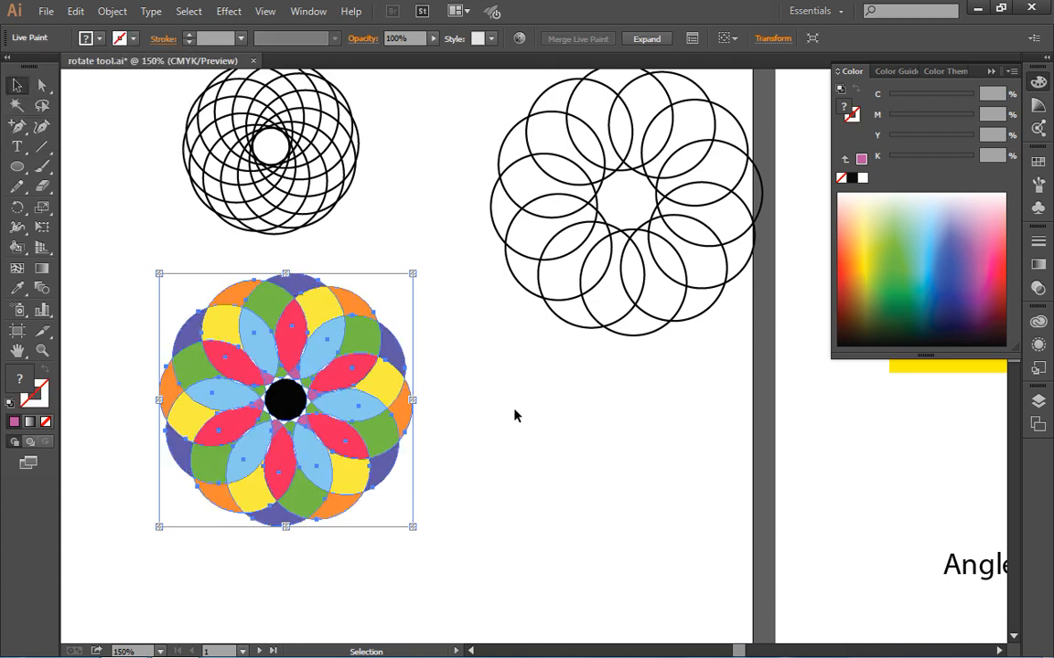
left_click(515, 415)
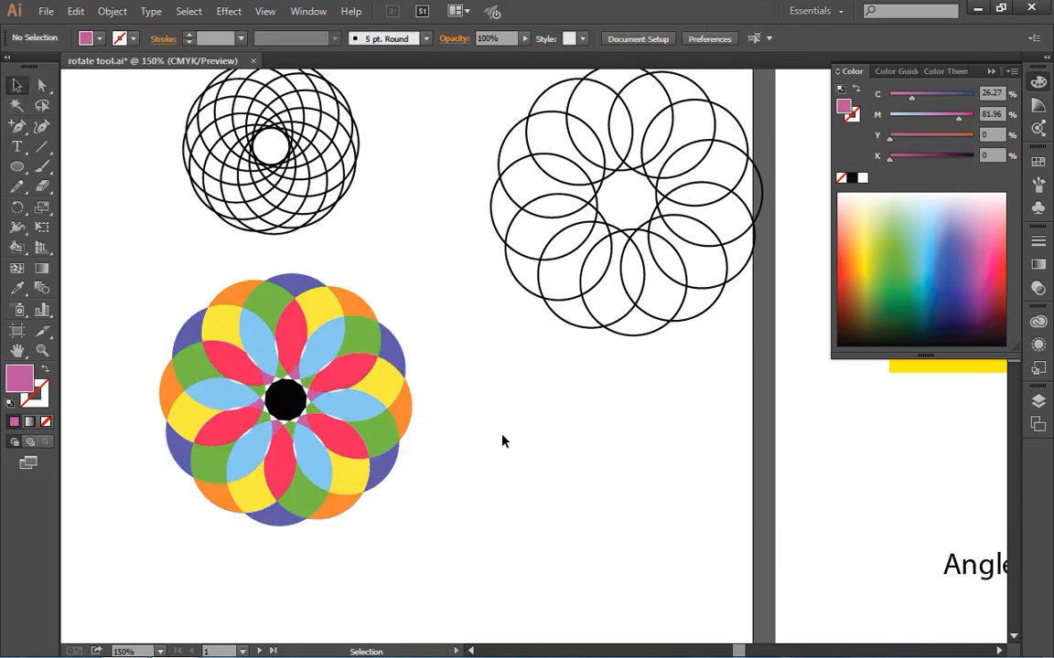
scroll(502, 441, "up", 2)
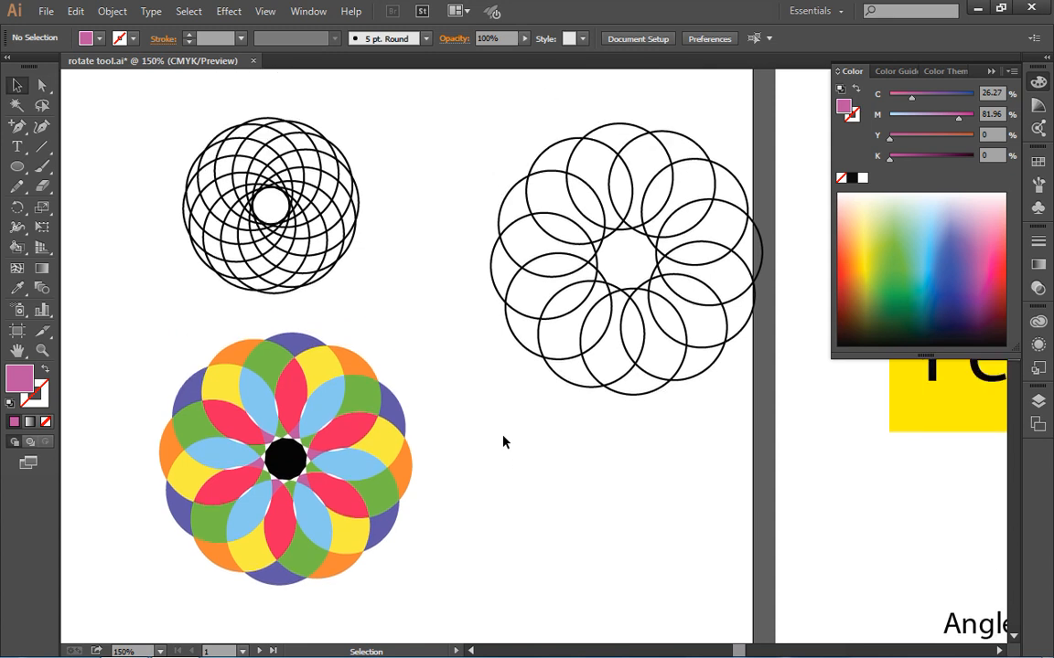